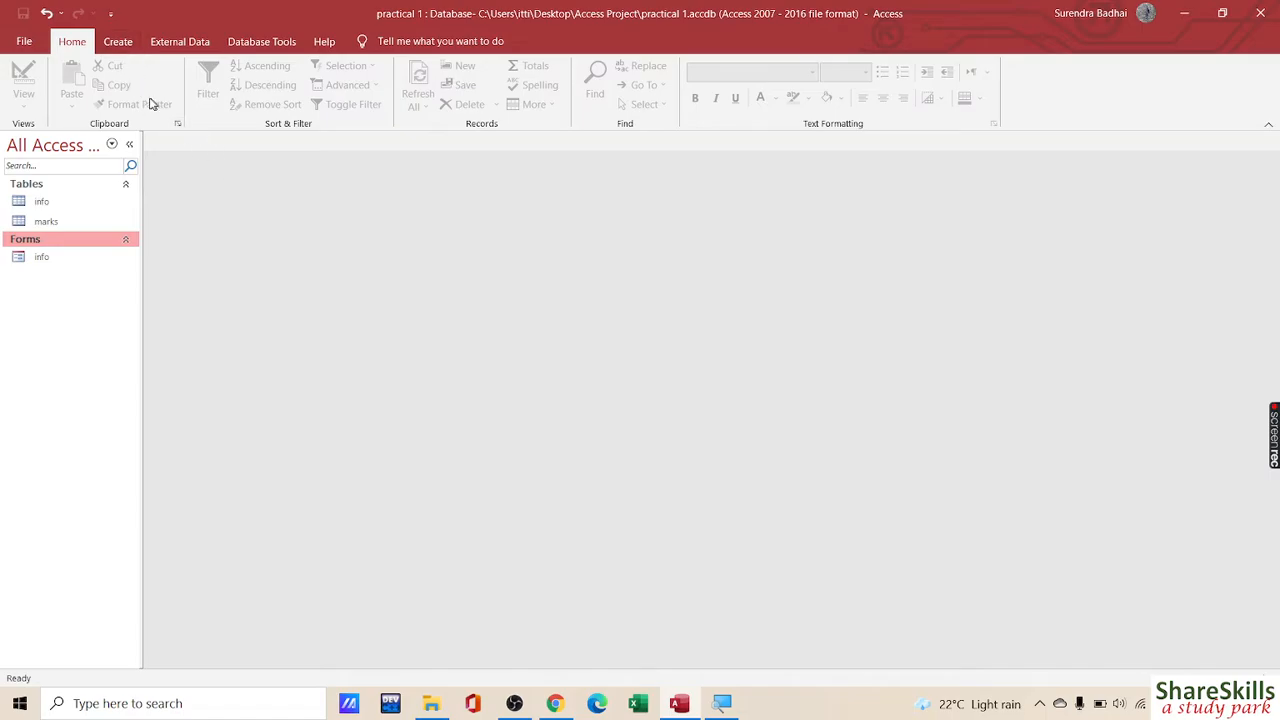
{"action": "left_click", "coordinate": [40, 201]}
{"action": "left_click", "coordinate": [42, 221]}
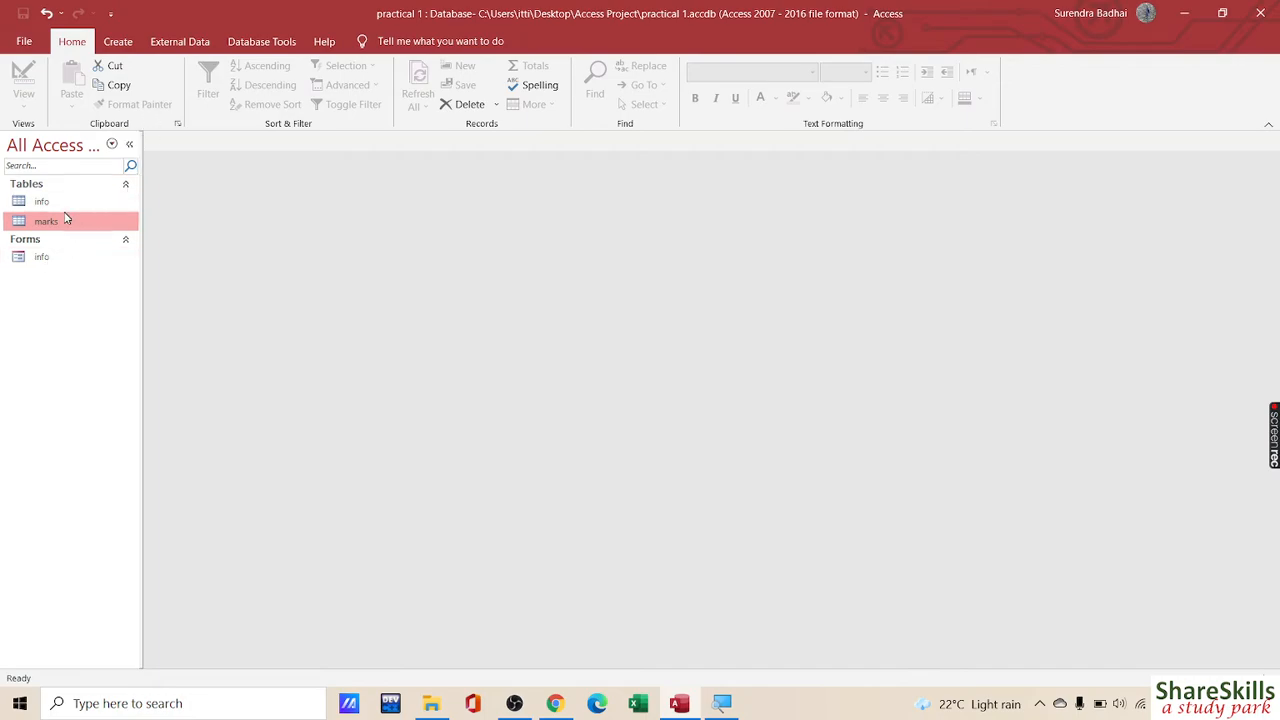
{"action": "left_click", "coordinate": [63, 205]}
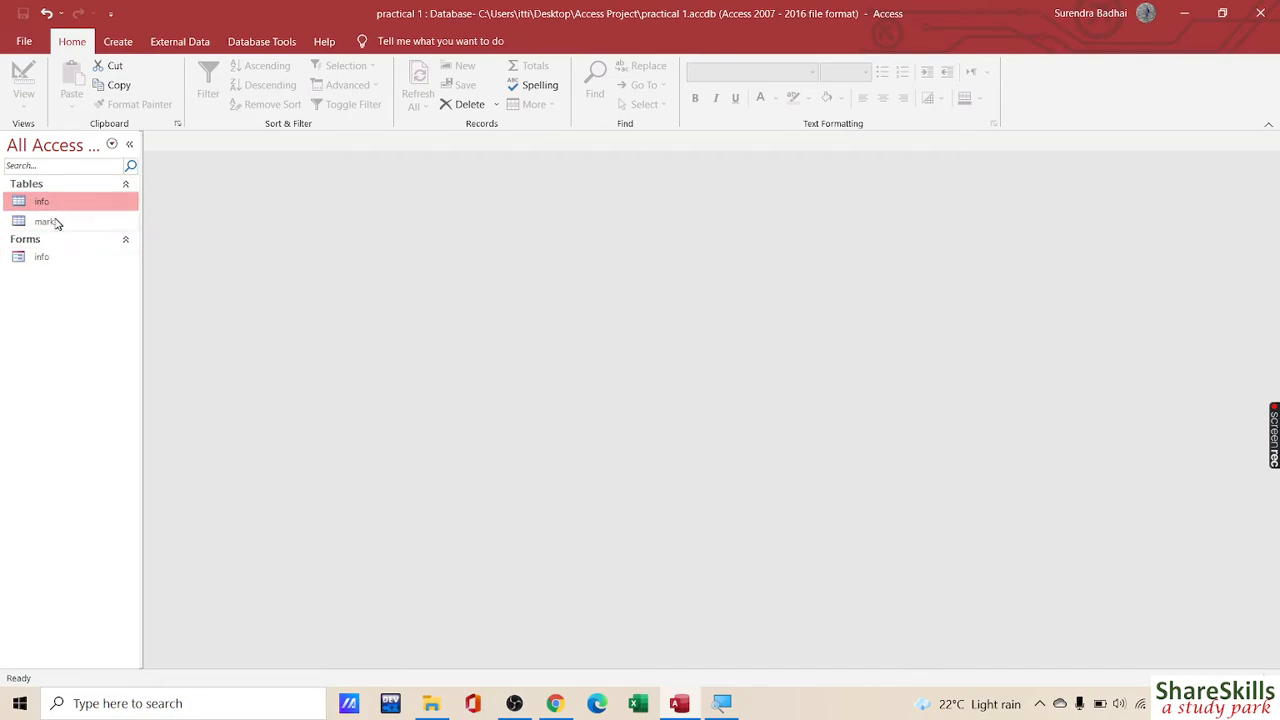
{"action": "left_click", "coordinate": [53, 224]}
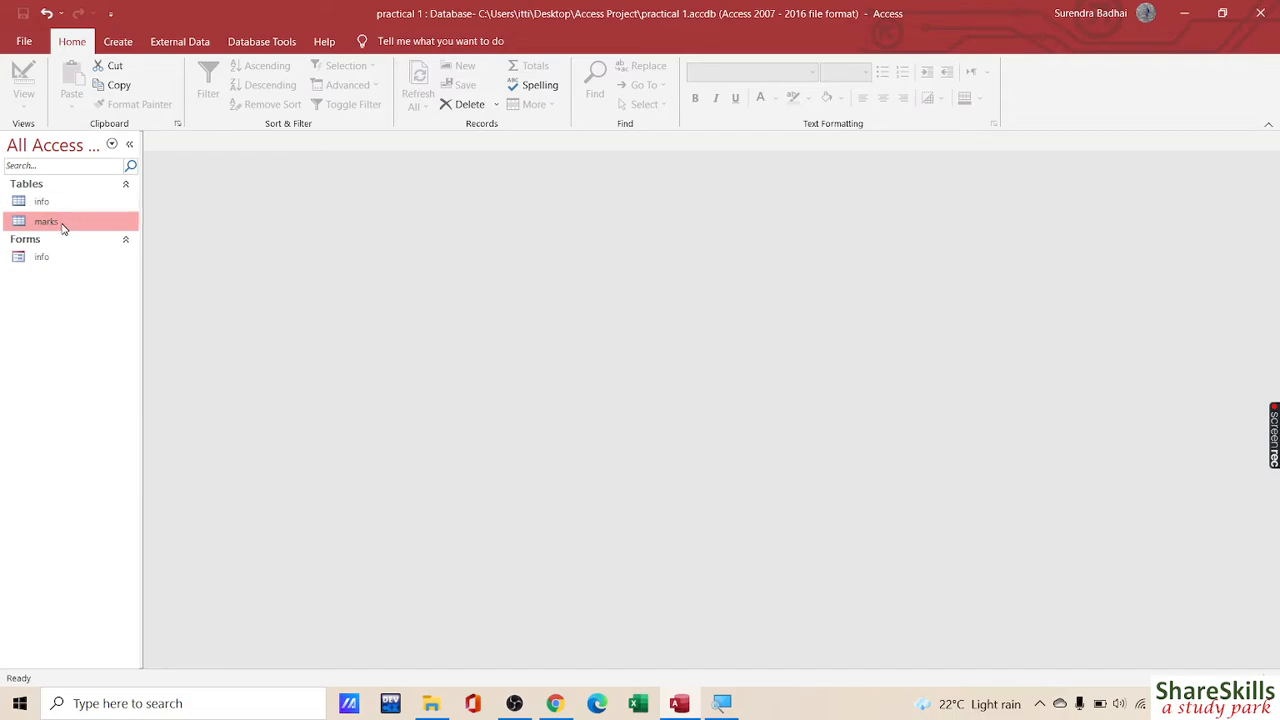
{"action": "left_click", "coordinate": [42, 204]}
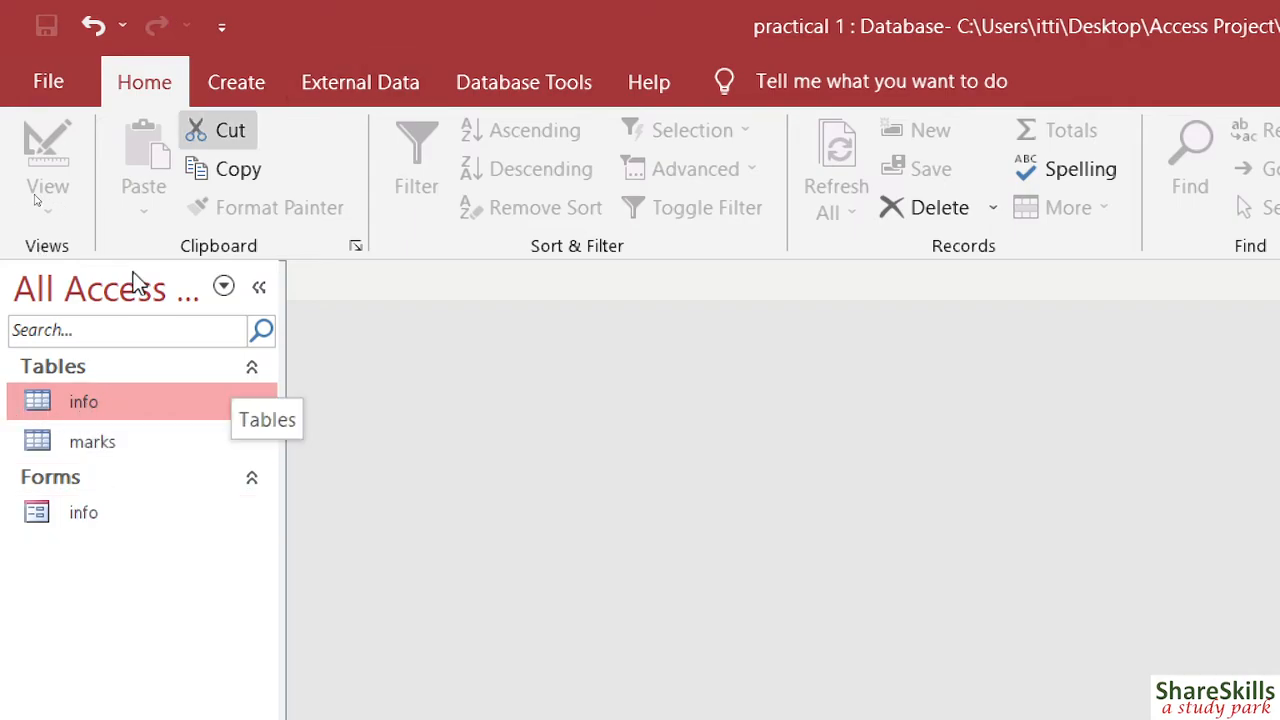
- Open the info table to view its student records and close it again
{"action": "double_click", "coordinate": [127, 402]}
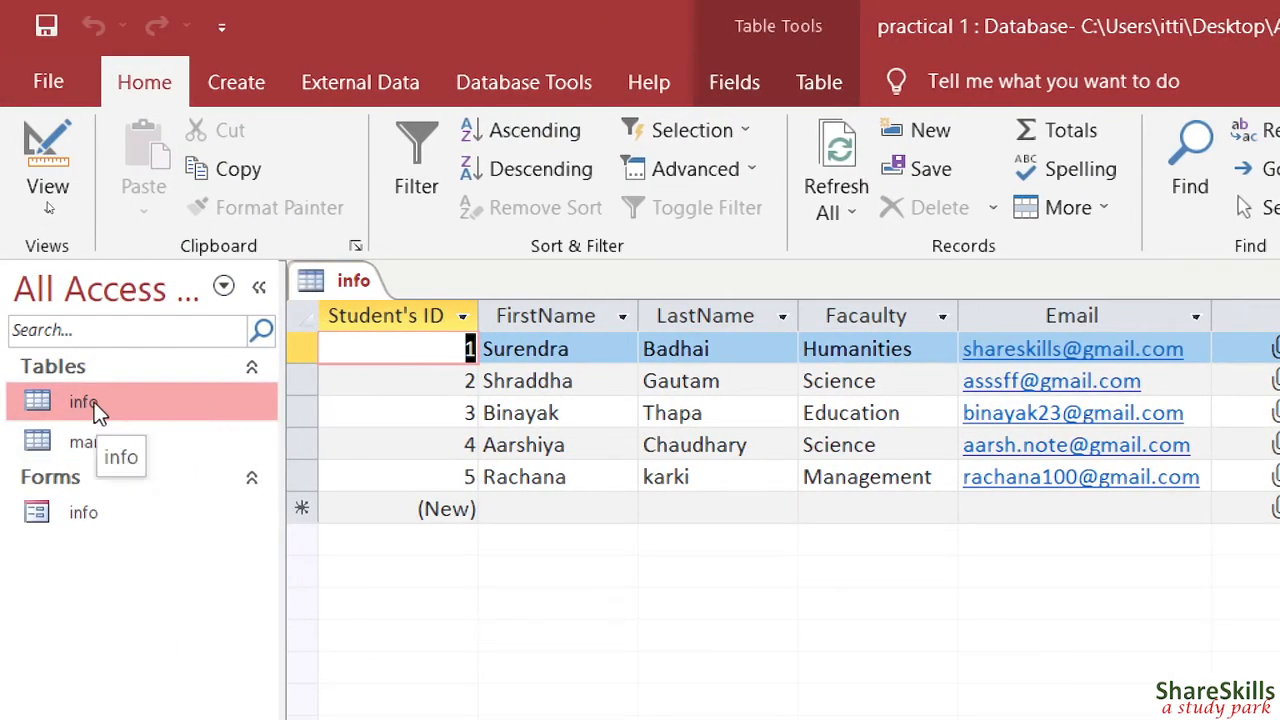
{"action": "right_click", "coordinate": [358, 280]}
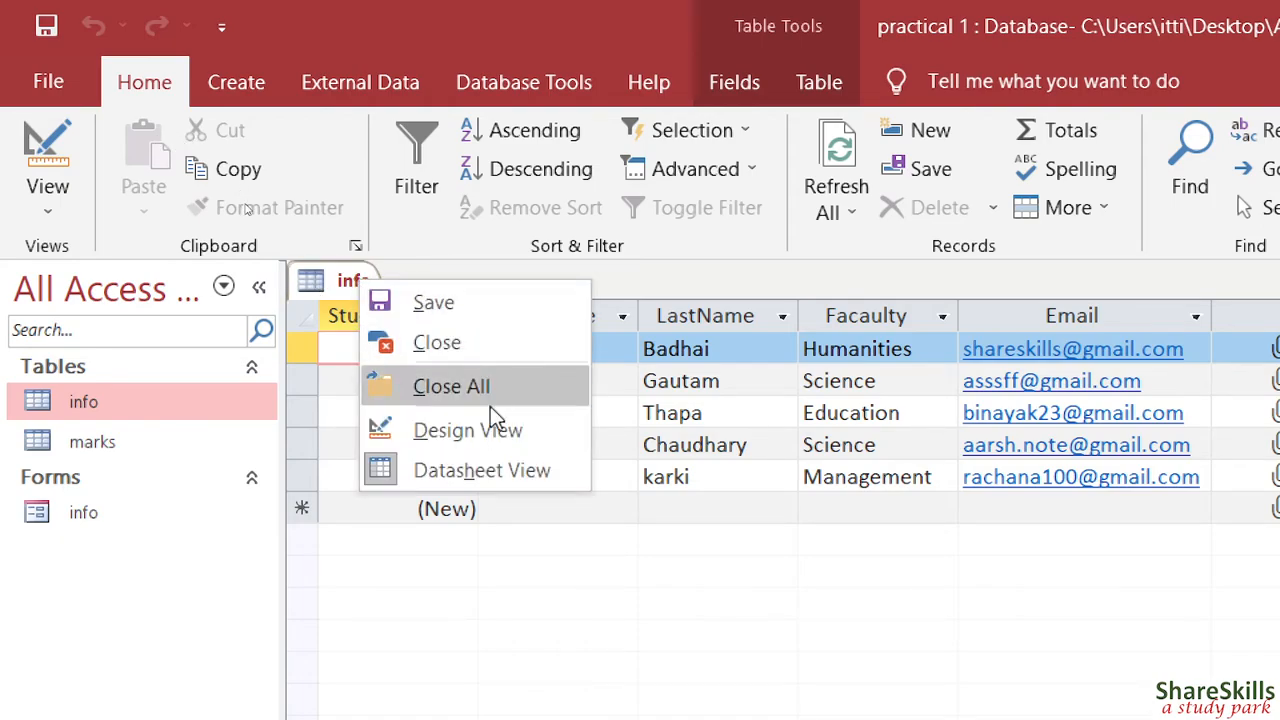
{"action": "left_click", "coordinate": [449, 344]}
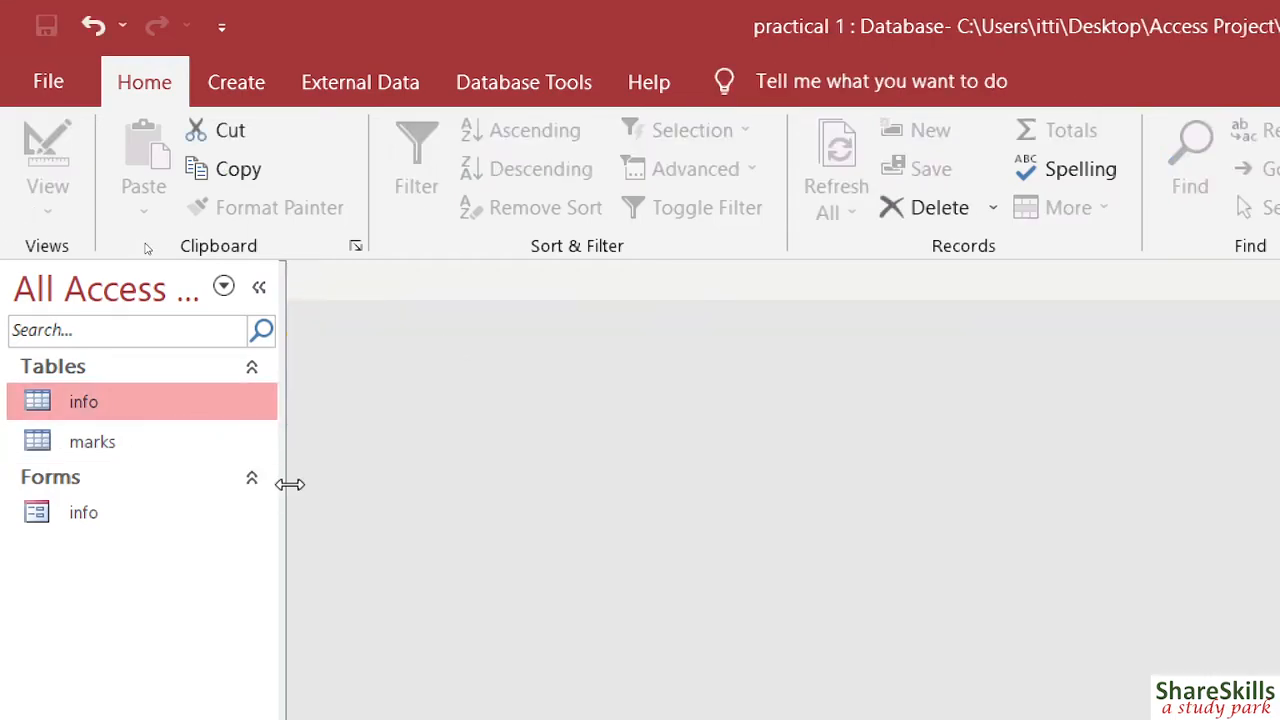
- Create a query in Design view from the info table and enlarge its field list to show every field
{"action": "left_click", "coordinate": [230, 86]}
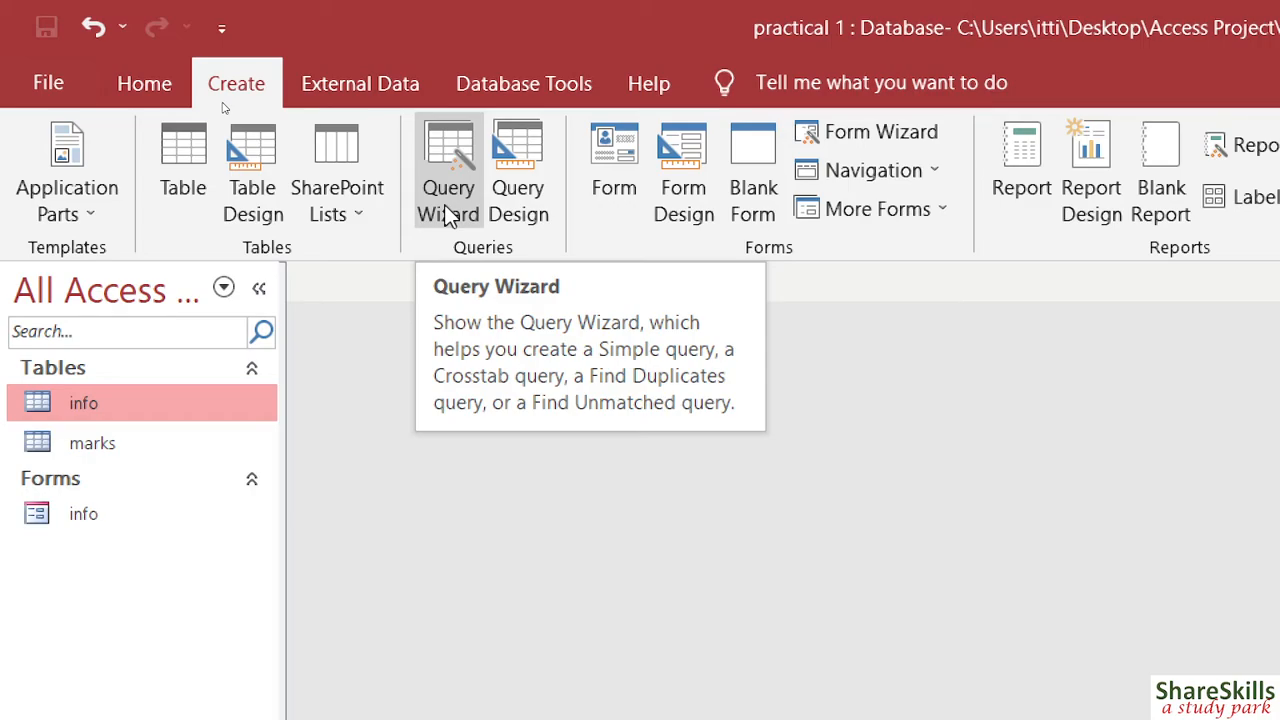
{"action": "left_click", "coordinate": [537, 212]}
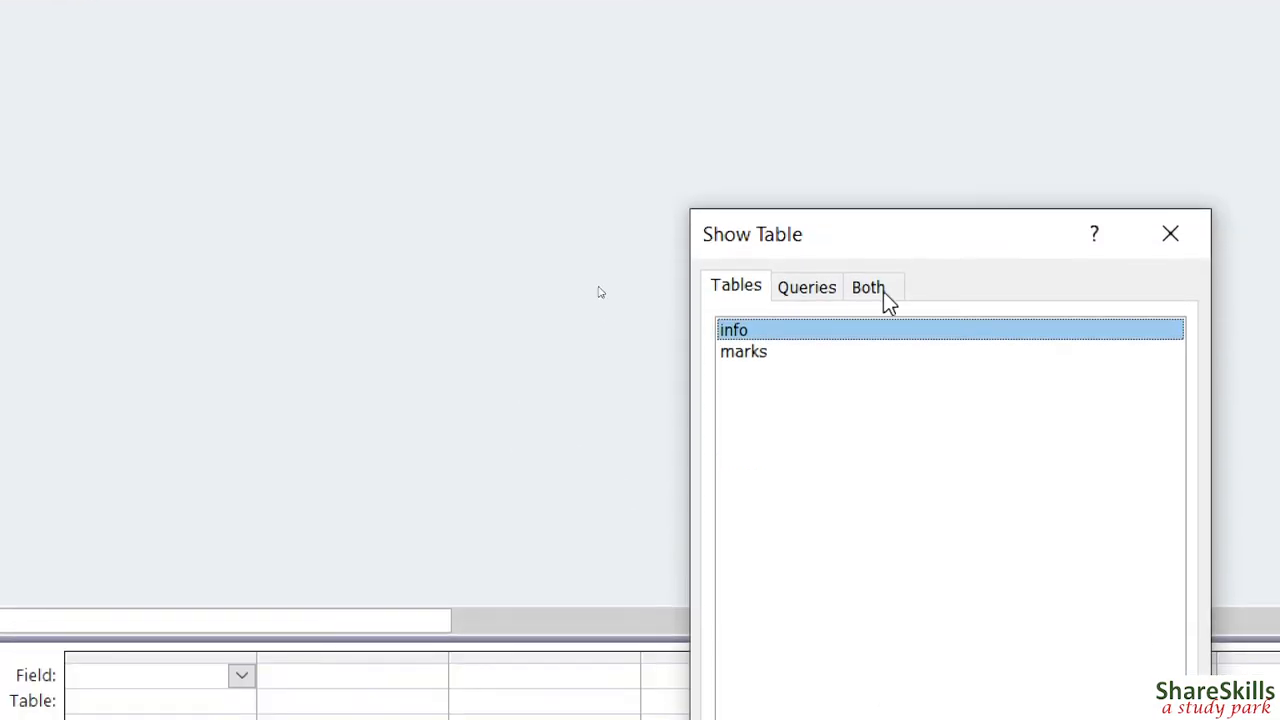
{"action": "left_click_drag", "start_coordinate": [929, 254], "coordinate": [870, 62]}
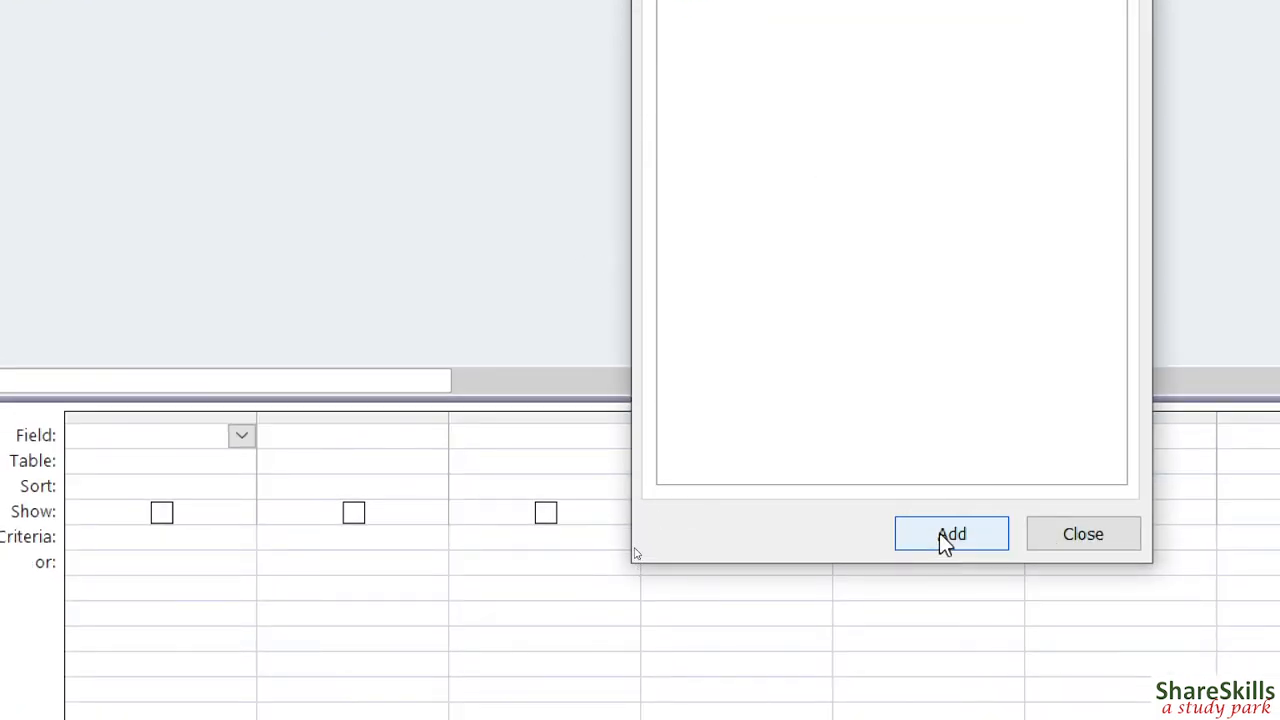
{"action": "left_click", "coordinate": [943, 540]}
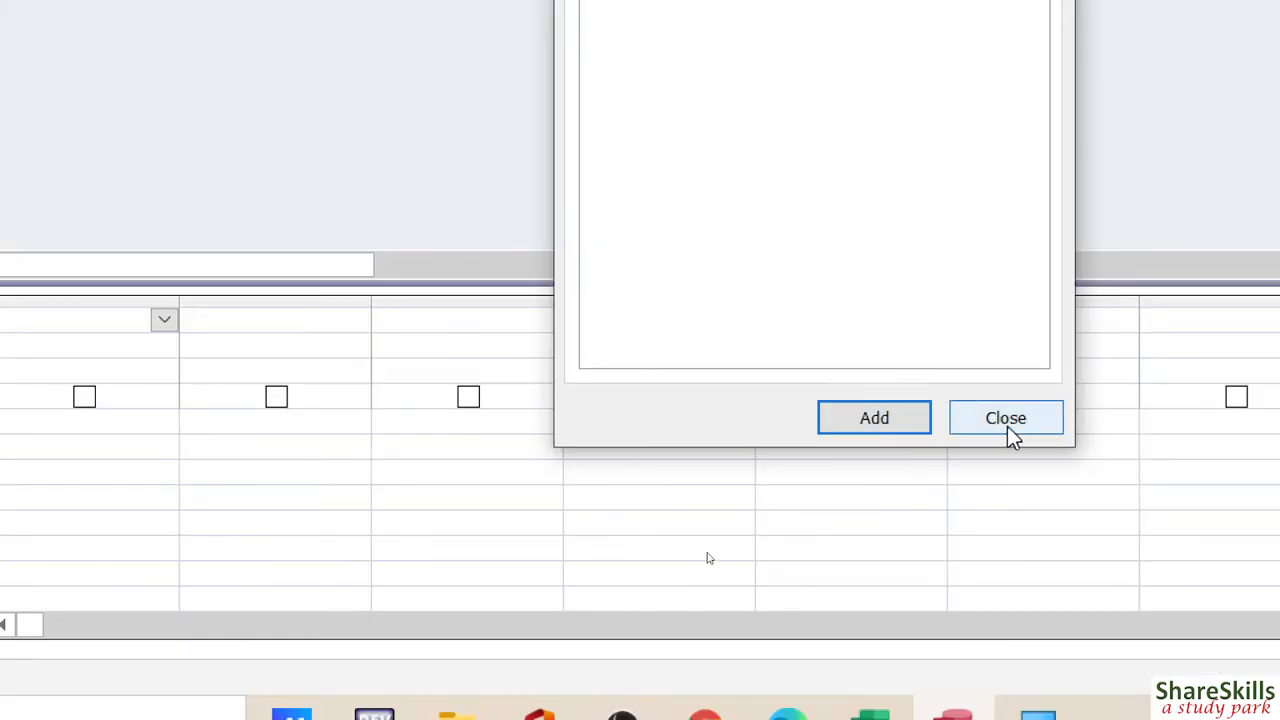
{"action": "left_click", "coordinate": [1084, 640]}
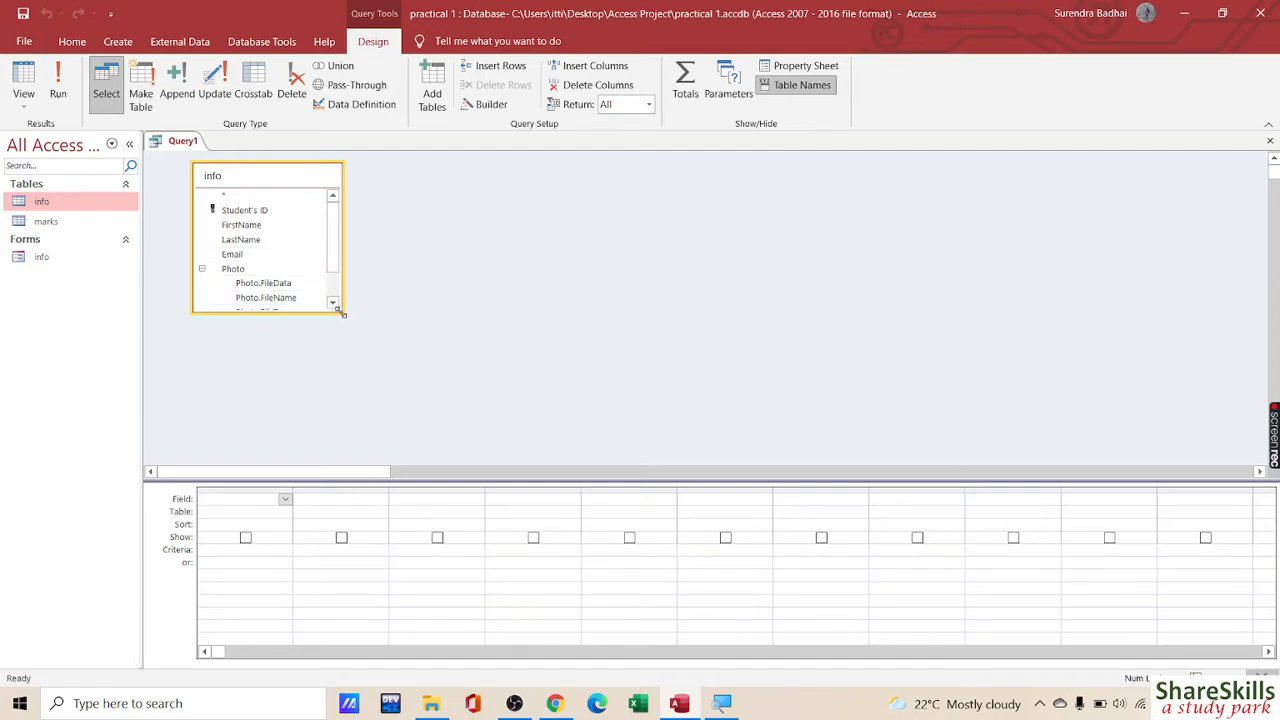
{"action": "left_click_drag", "start_coordinate": [341, 313], "coordinate": [417, 439]}
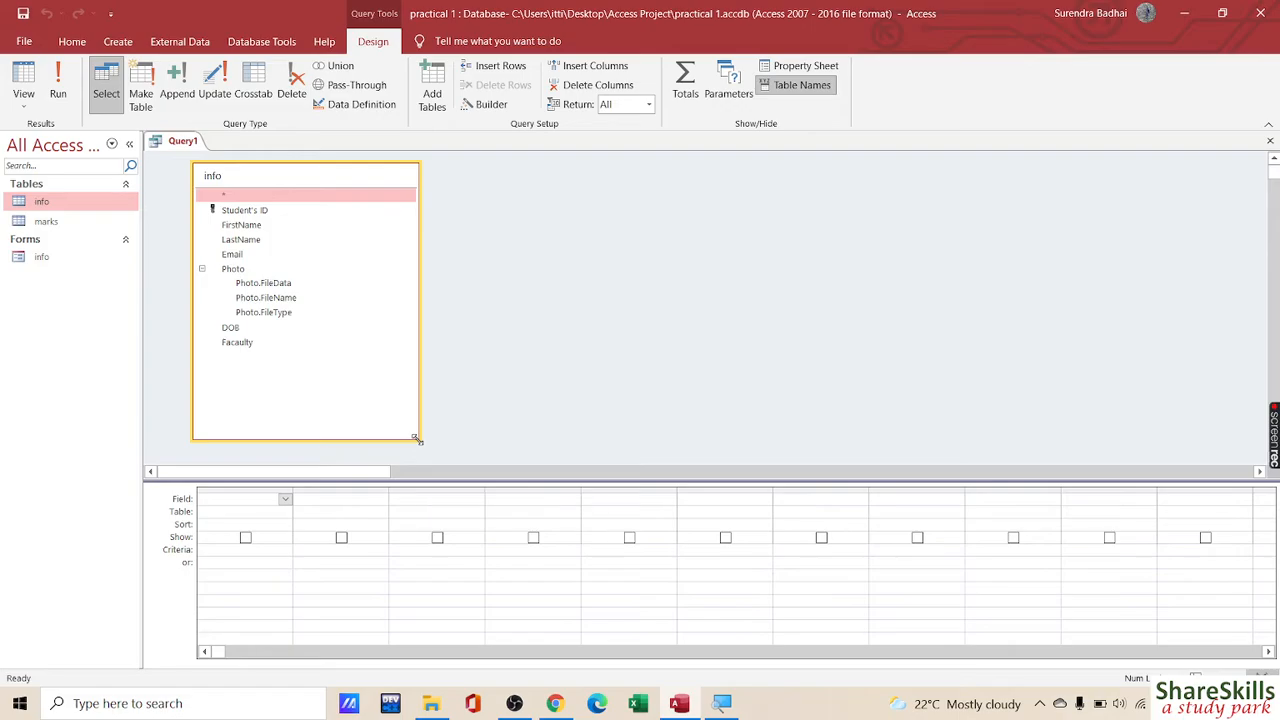
{"action": "left_click_drag", "start_coordinate": [417, 439], "coordinate": [373, 367]}
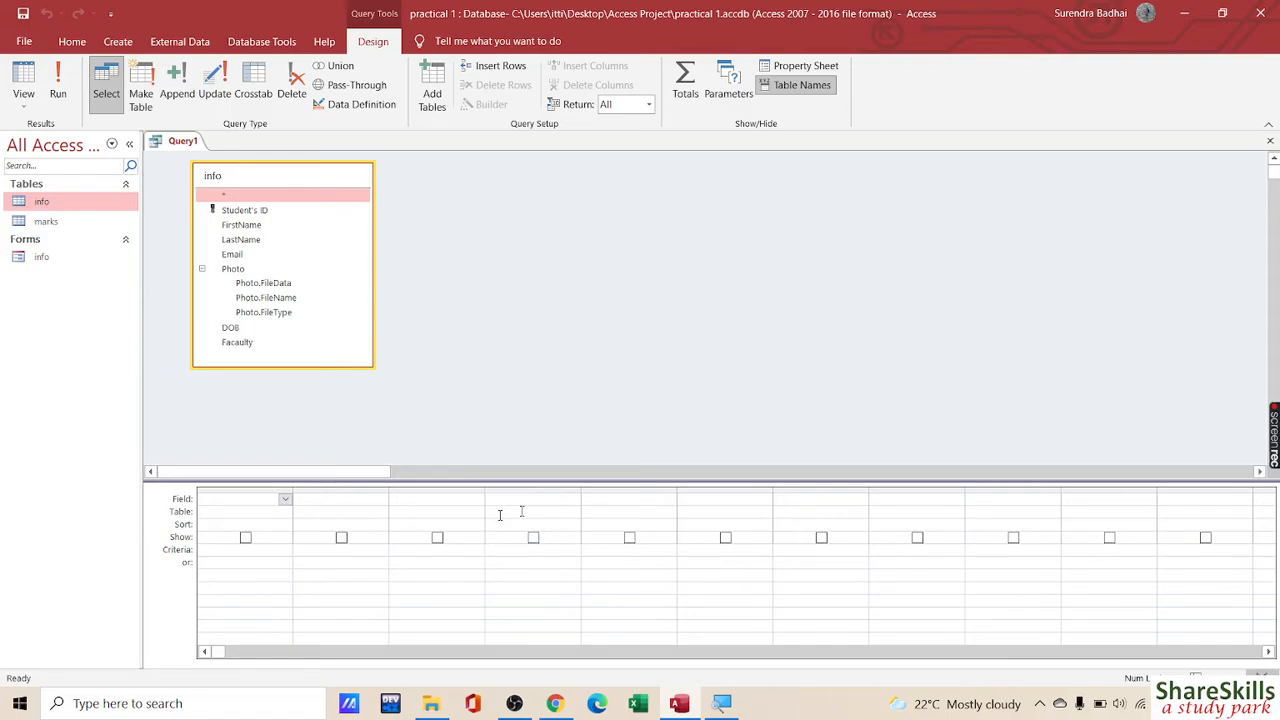
- Add the Student's ID, FirstName, LastName, Email (twice) and Facaulty fields to the query grid
{"action": "left_click", "coordinate": [247, 213]}
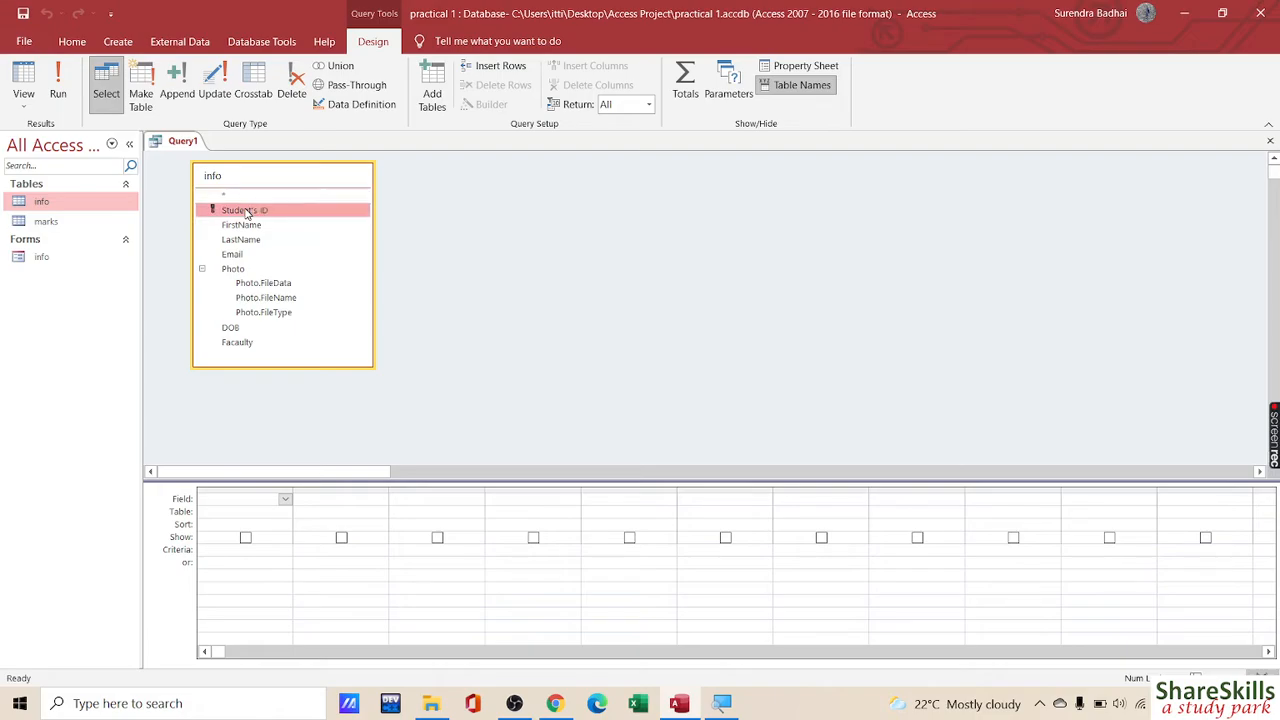
{"action": "double_click", "coordinate": [247, 213]}
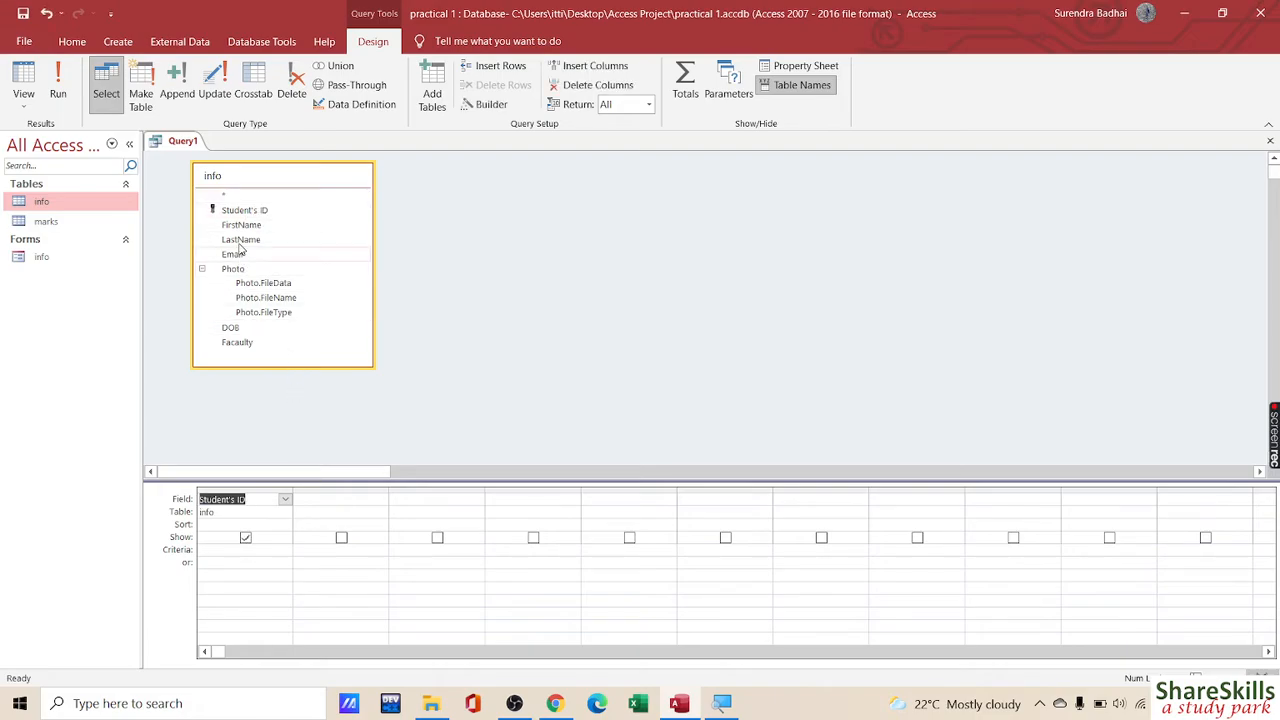
{"action": "double_click", "coordinate": [242, 226]}
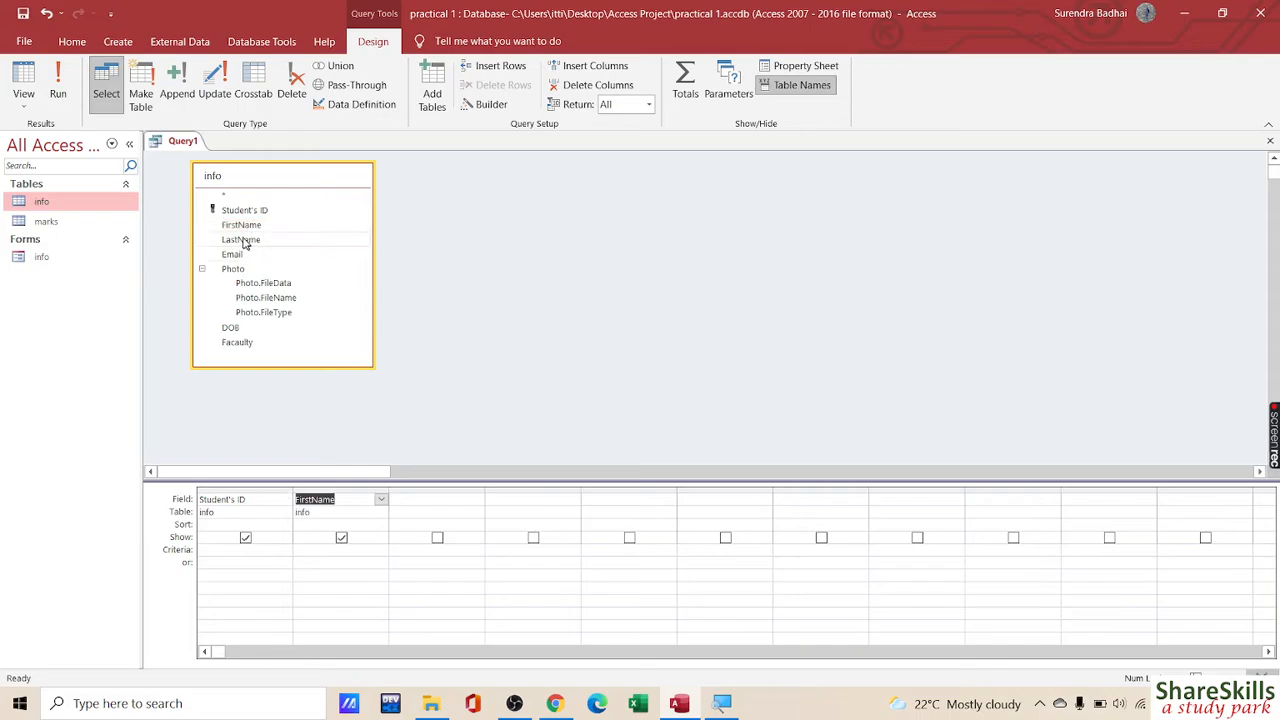
{"action": "double_click", "coordinate": [242, 240]}
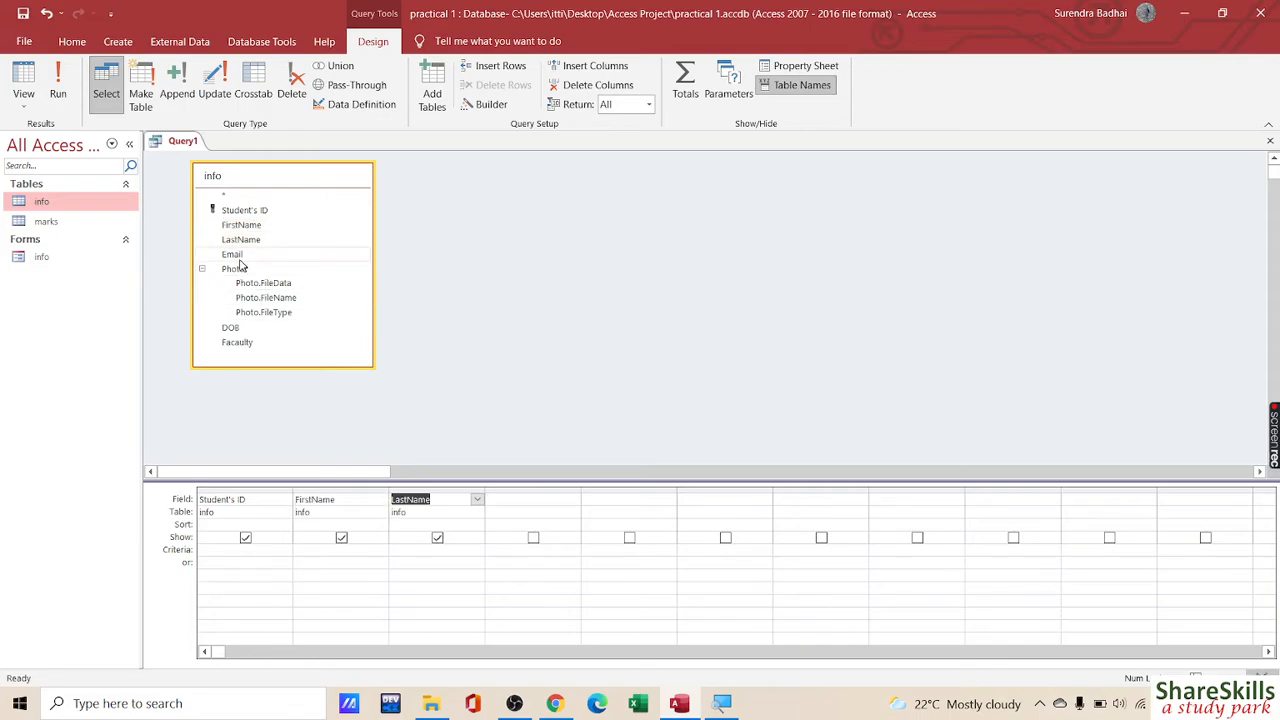
{"action": "double_click", "coordinate": [239, 256]}
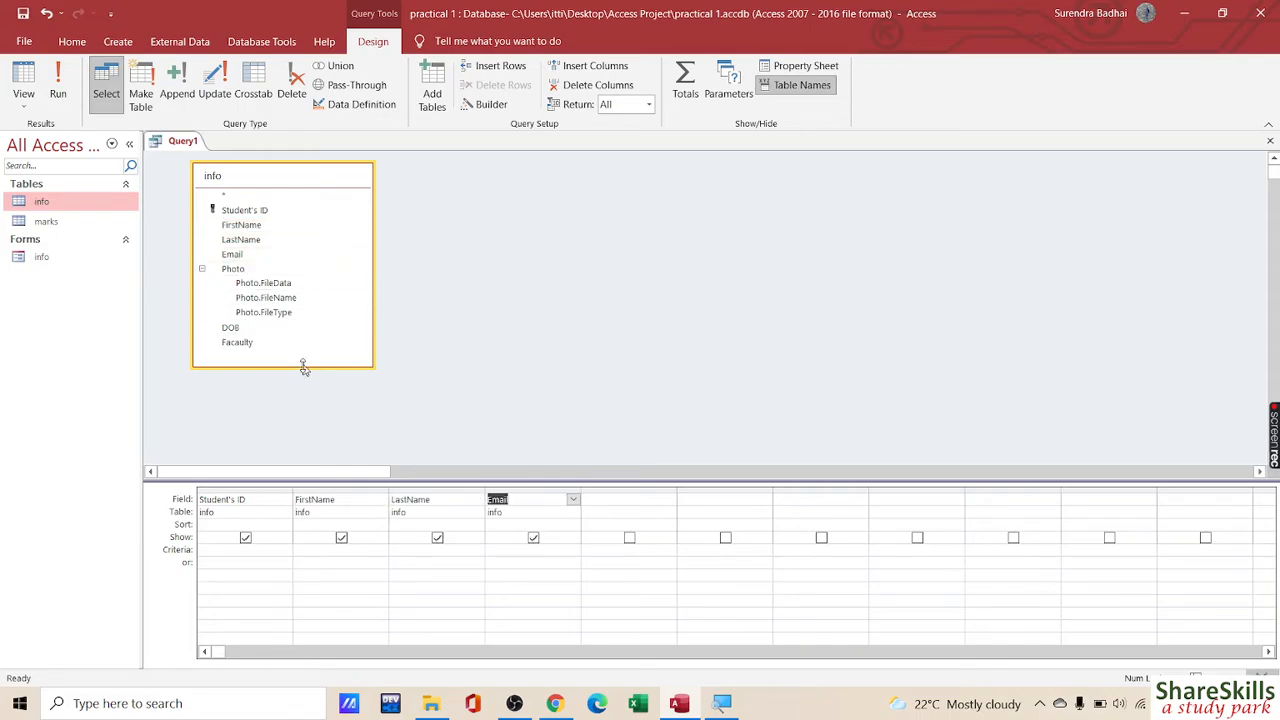
{"action": "left_click", "coordinate": [240, 256]}
{"action": "double_click", "coordinate": [243, 257]}
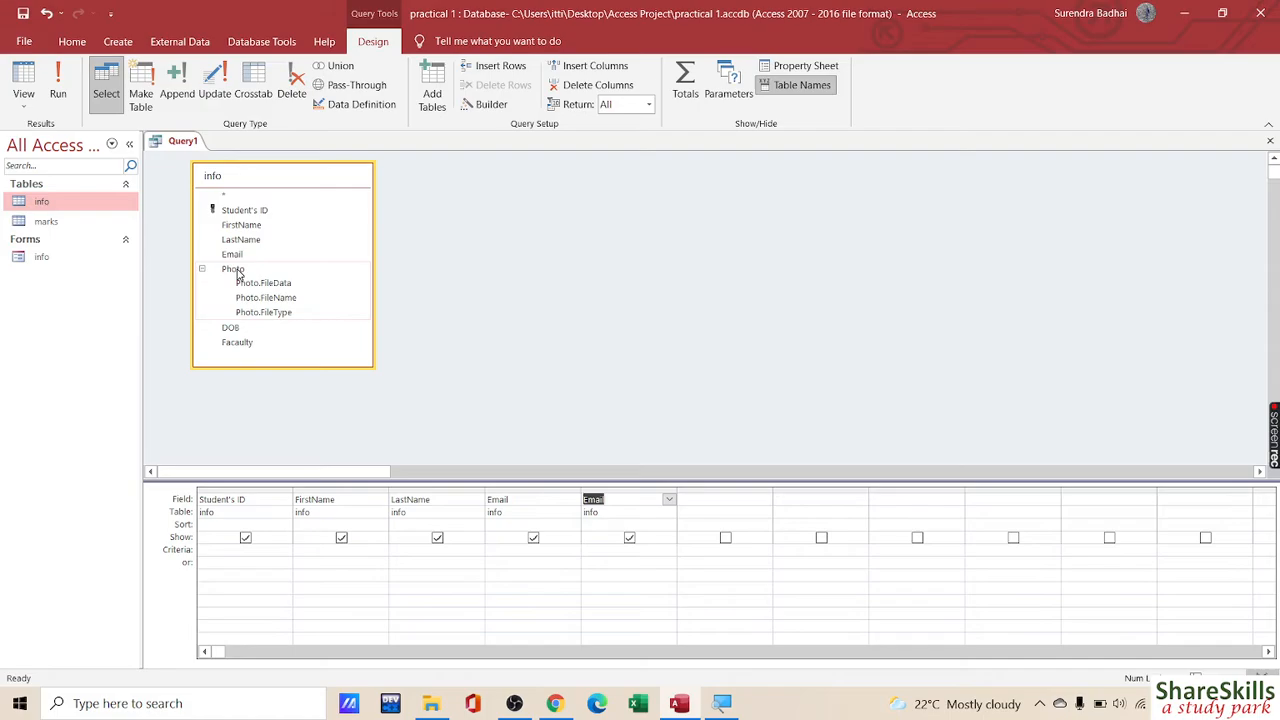
{"action": "double_click", "coordinate": [240, 343]}
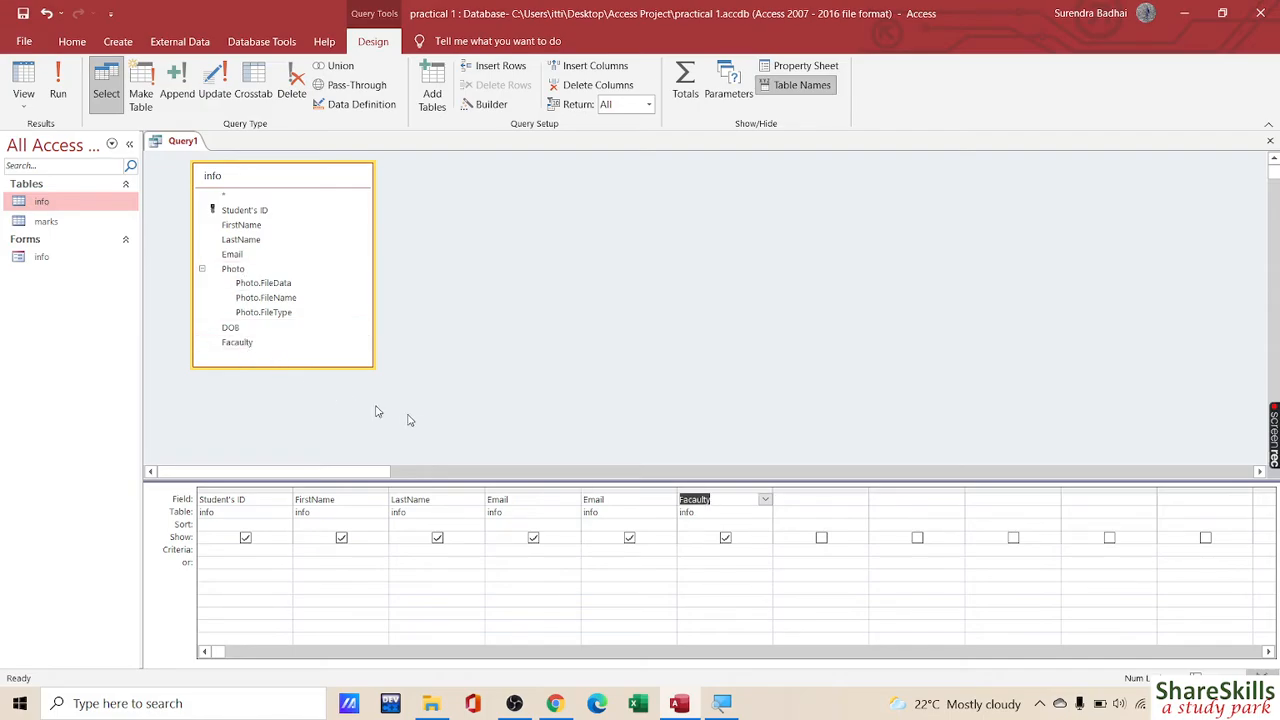
- Cut the duplicate Email column out of the query grid
{"action": "left_click", "coordinate": [612, 492]}
{"action": "right_click", "coordinate": [614, 493]}
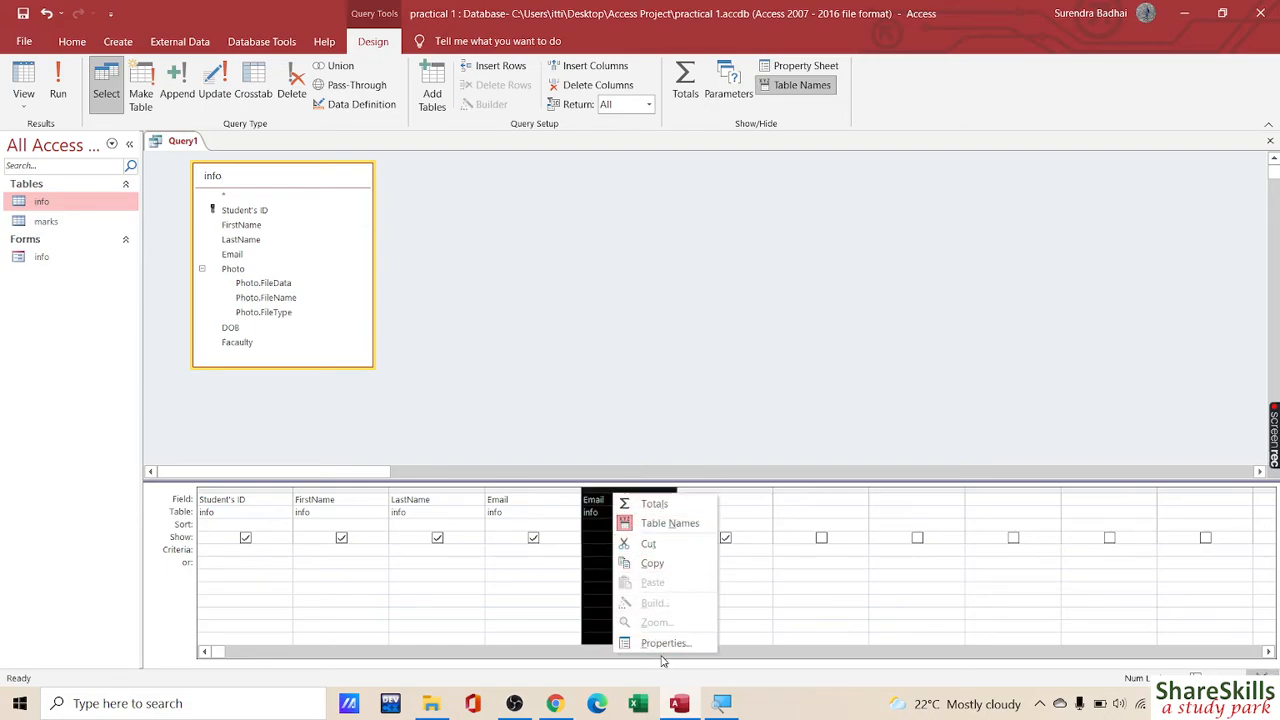
{"action": "left_click", "coordinate": [650, 544]}
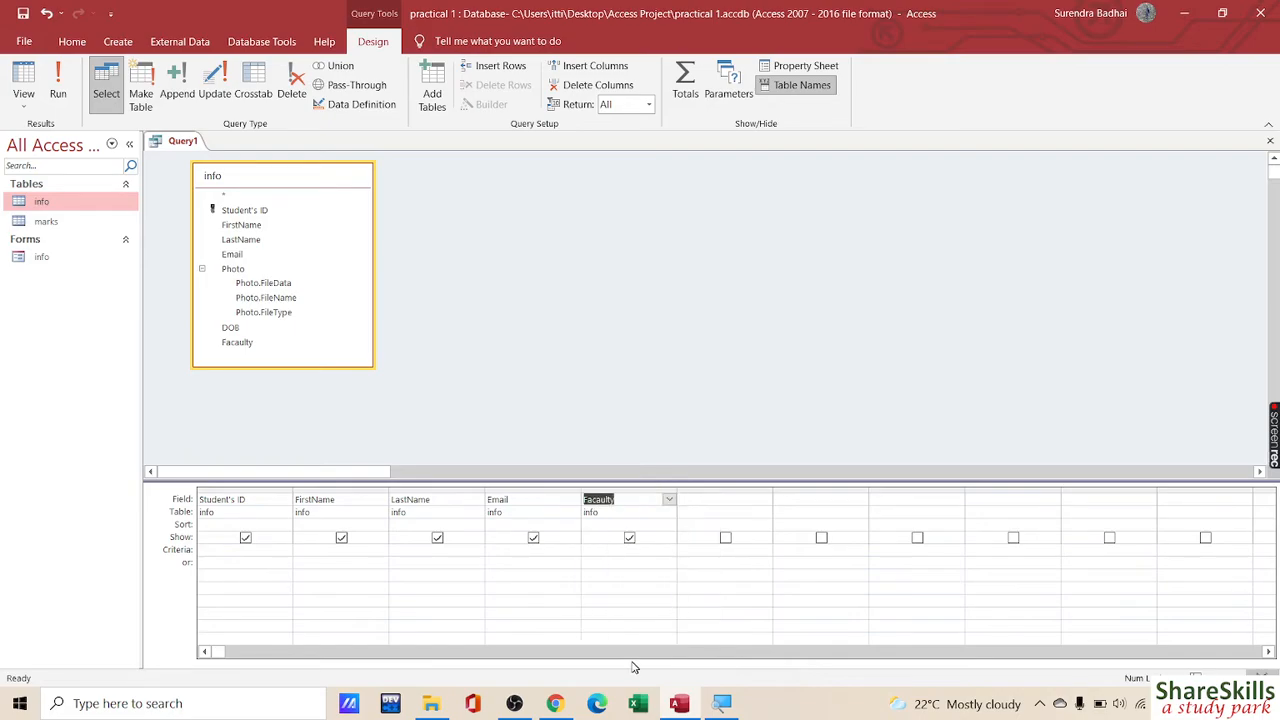
{"action": "left_click", "coordinate": [505, 301]}
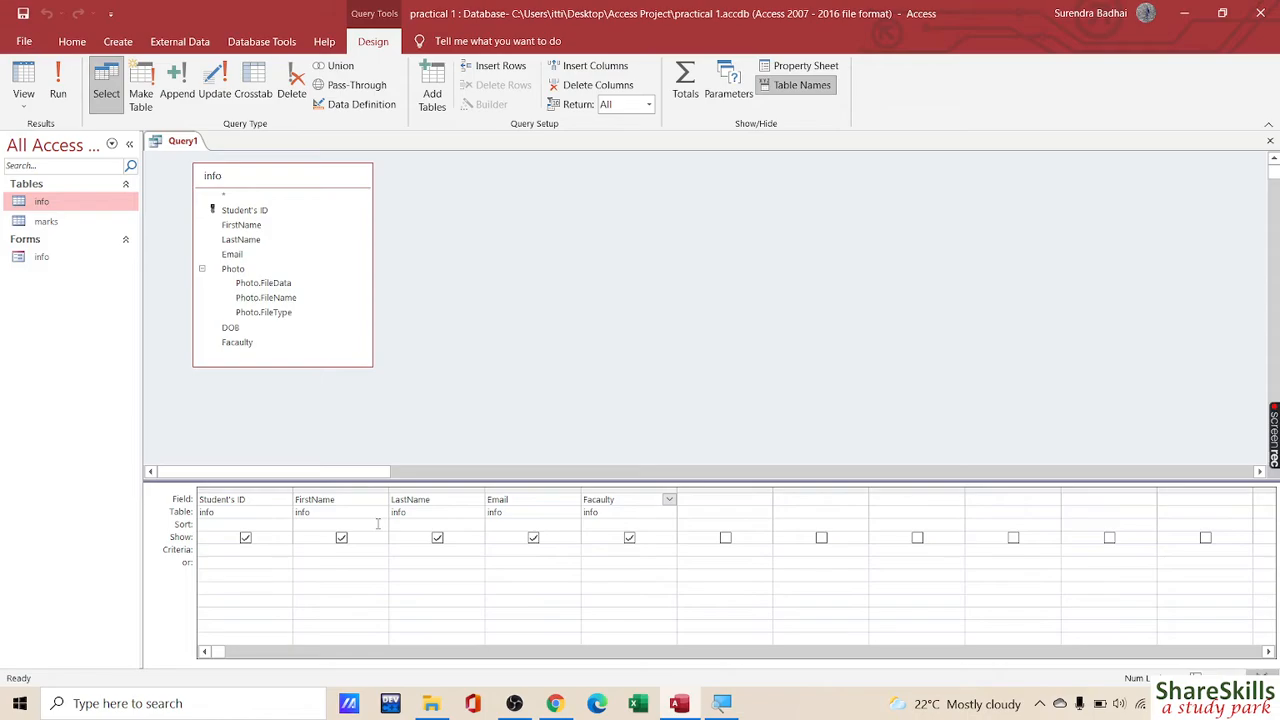
- Save the query under the name "info query"
{"action": "right_click", "coordinate": [185, 144]}
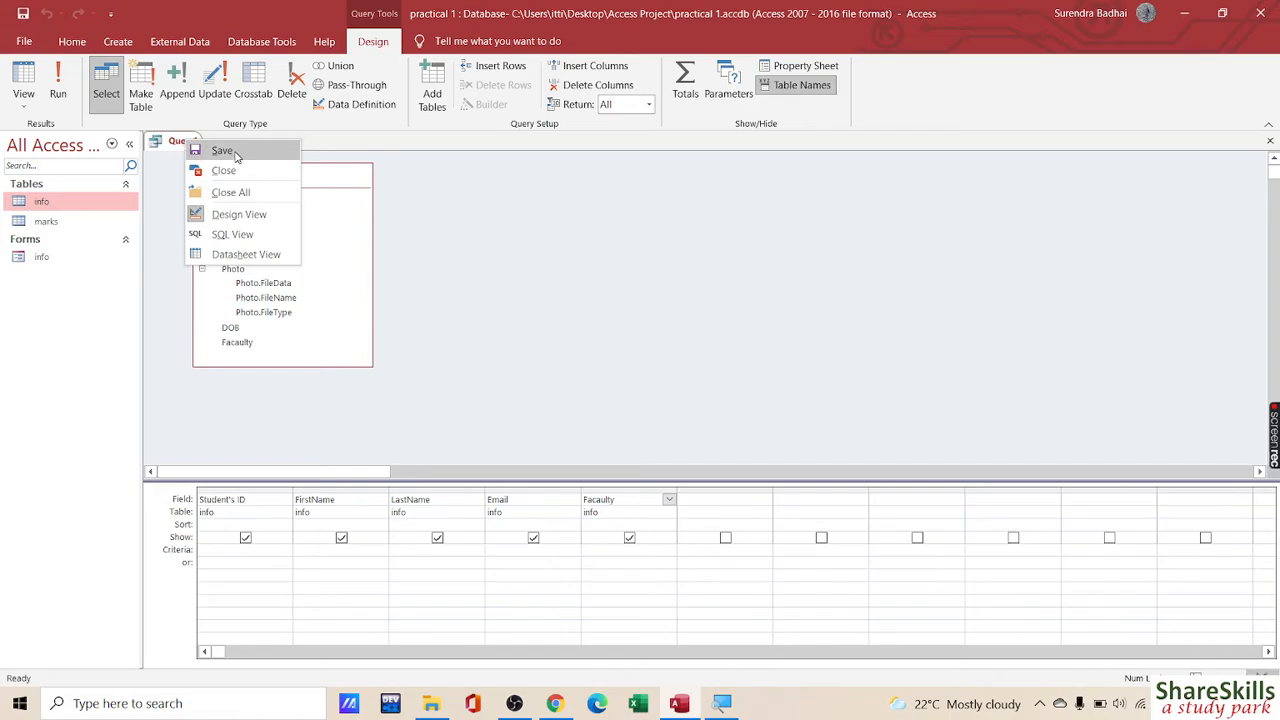
{"action": "left_click", "coordinate": [222, 151]}
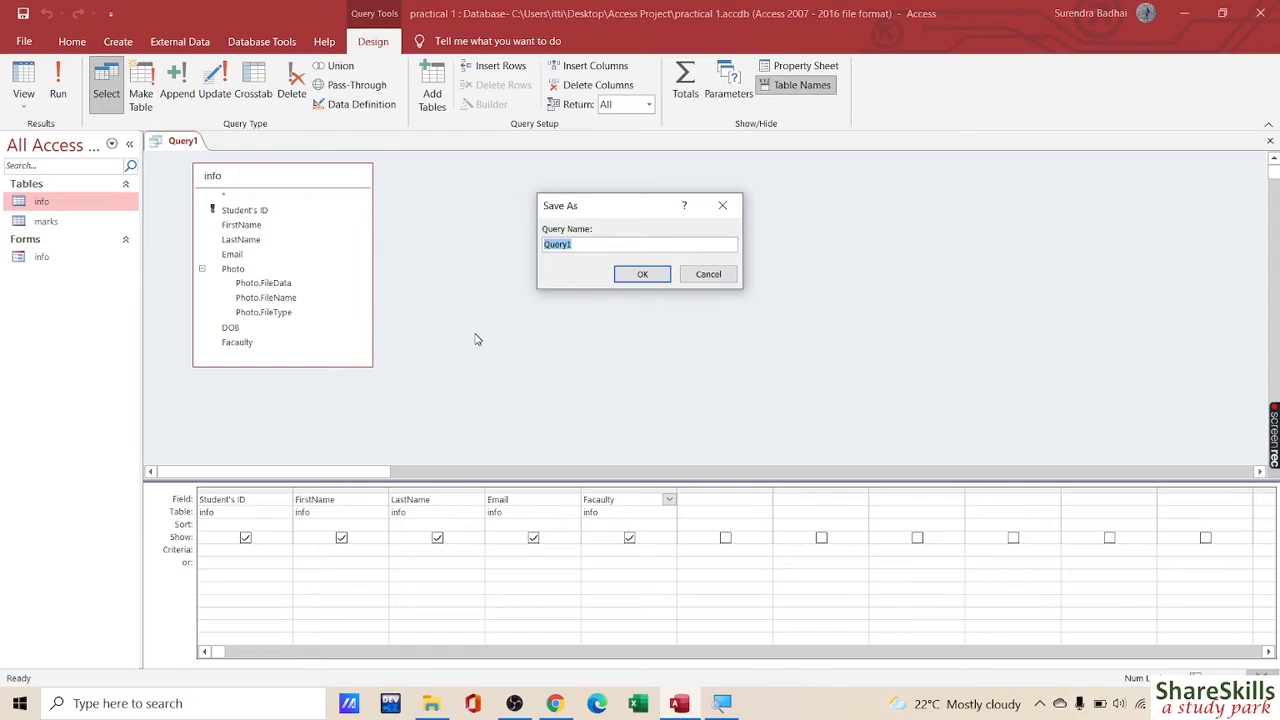
{"action": "key", "text": "BackSpace"}
{"action": "left_click", "coordinate": [645, 275]}
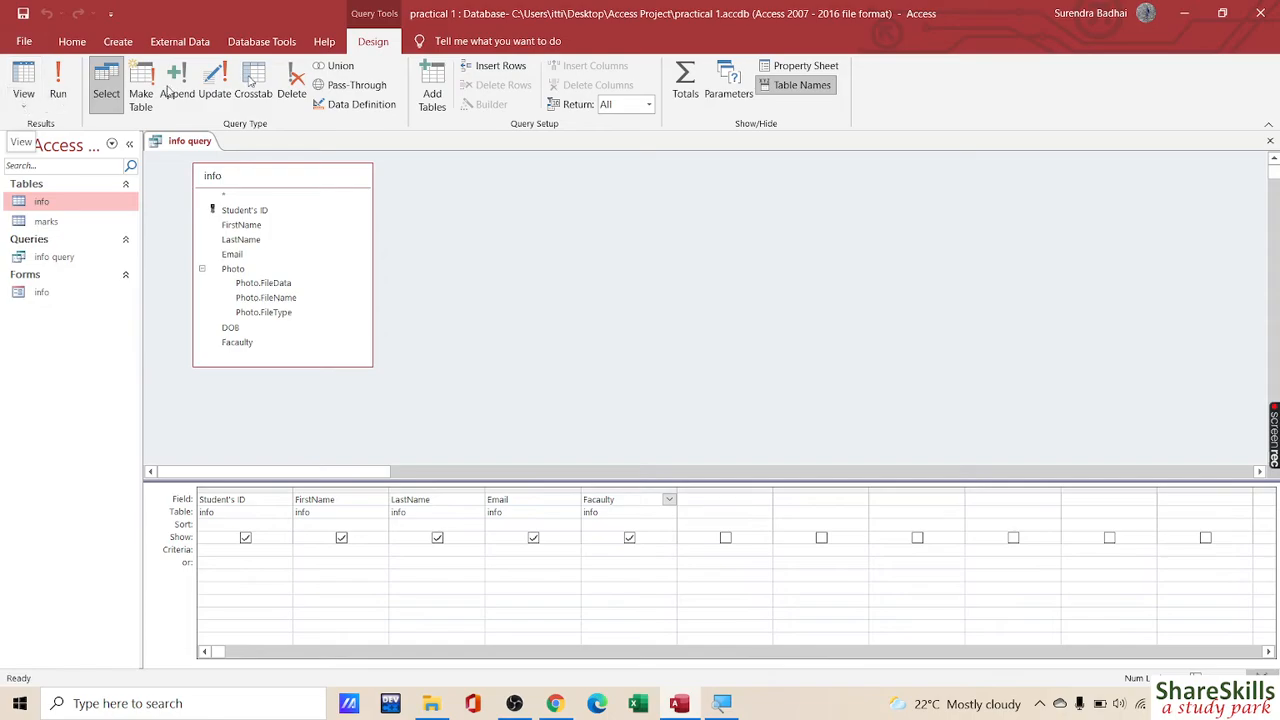
- View the query's records in Datasheet View and return to Design View
{"action": "left_click", "coordinate": [24, 103]}
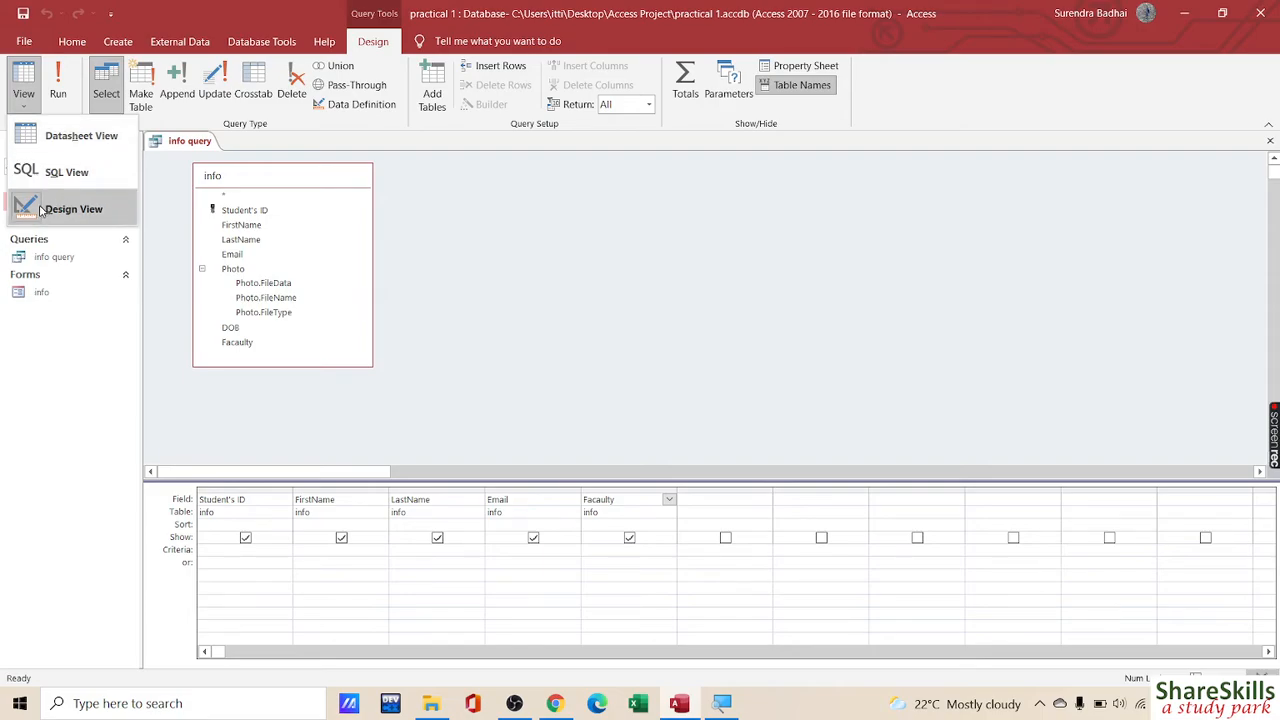
{"action": "left_click", "coordinate": [59, 139]}
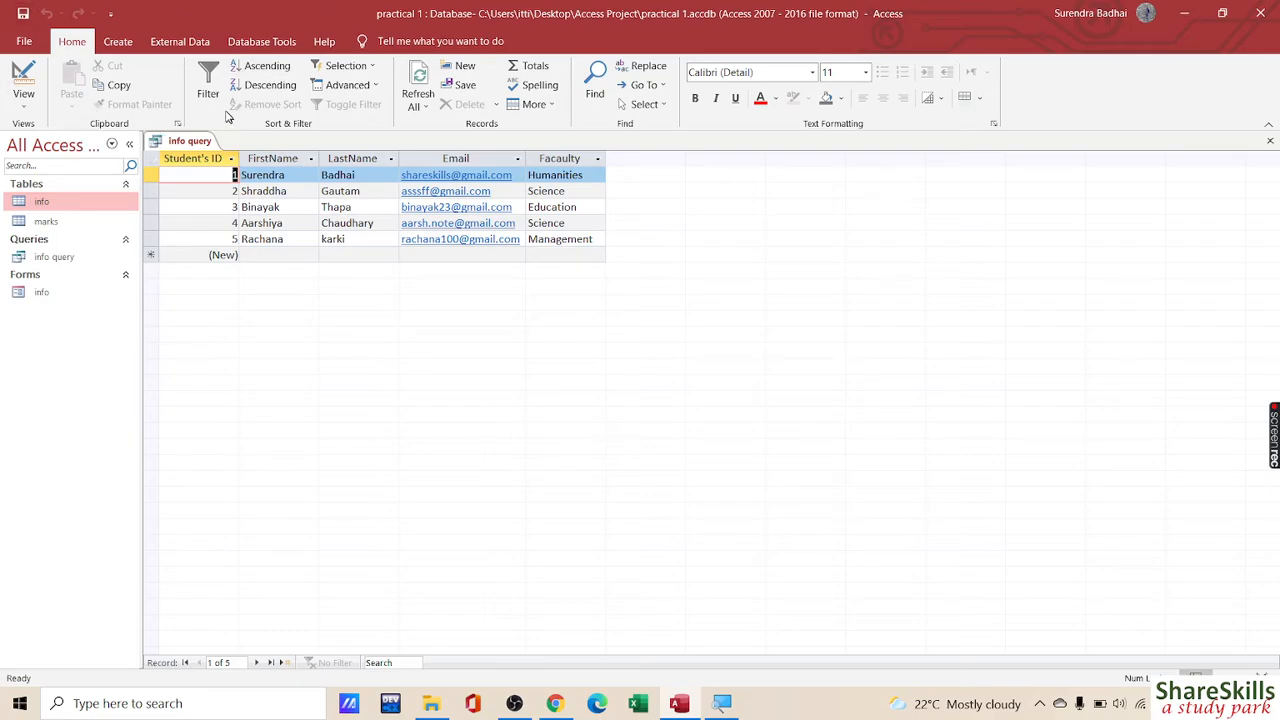
{"action": "left_click", "coordinate": [24, 78]}
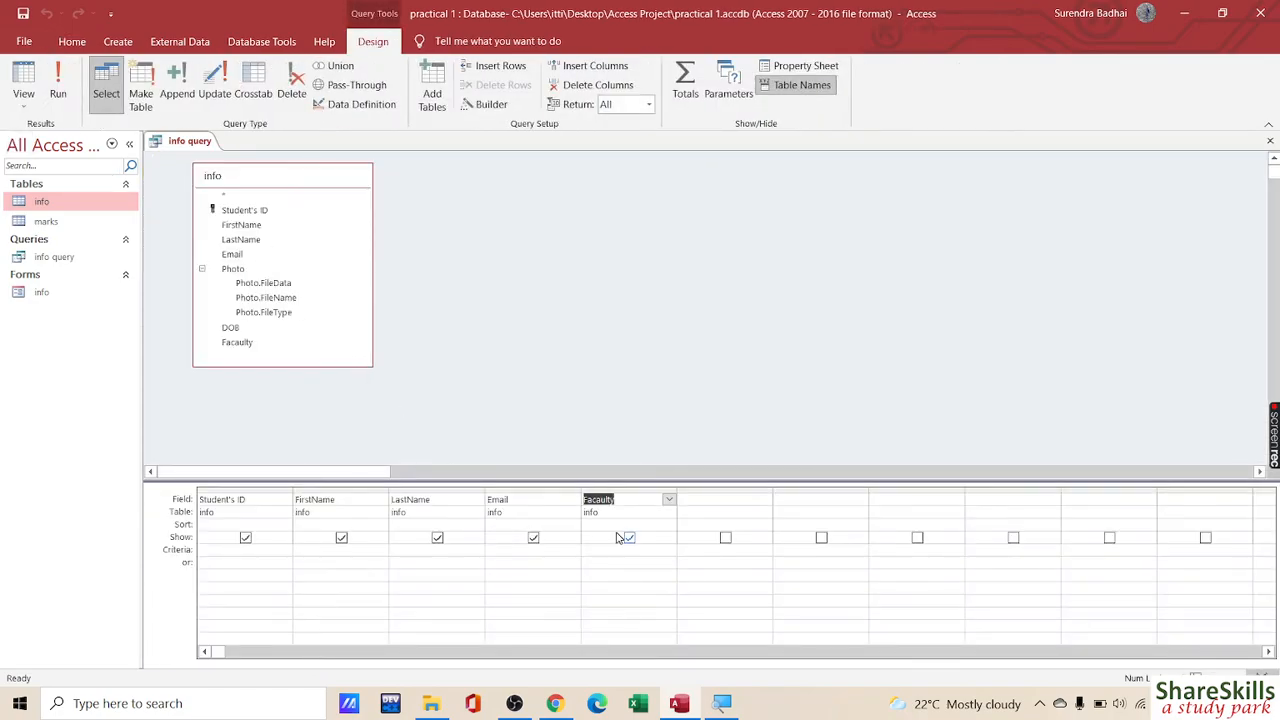
- Hide the Email field from the query output and run the query
{"action": "left_click", "coordinate": [173, 503]}
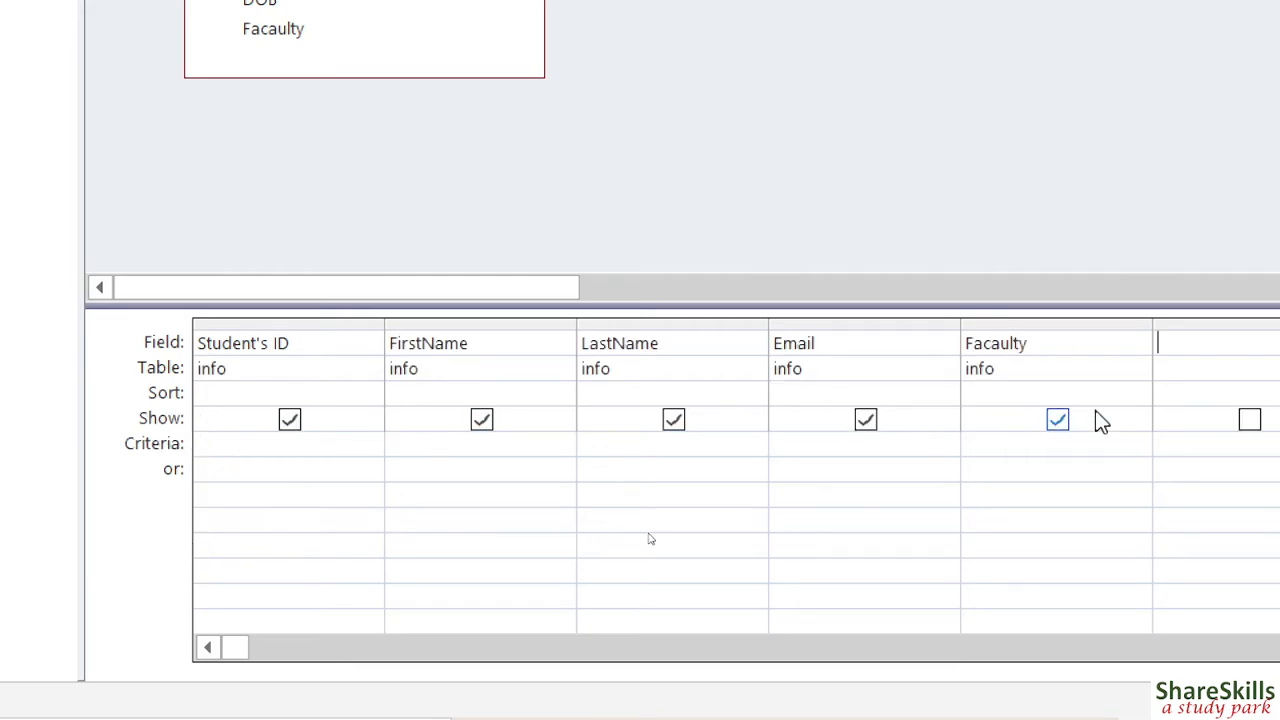
{"action": "left_click", "coordinate": [868, 422]}
{"action": "mouse_move", "coordinate": [686, 706]}
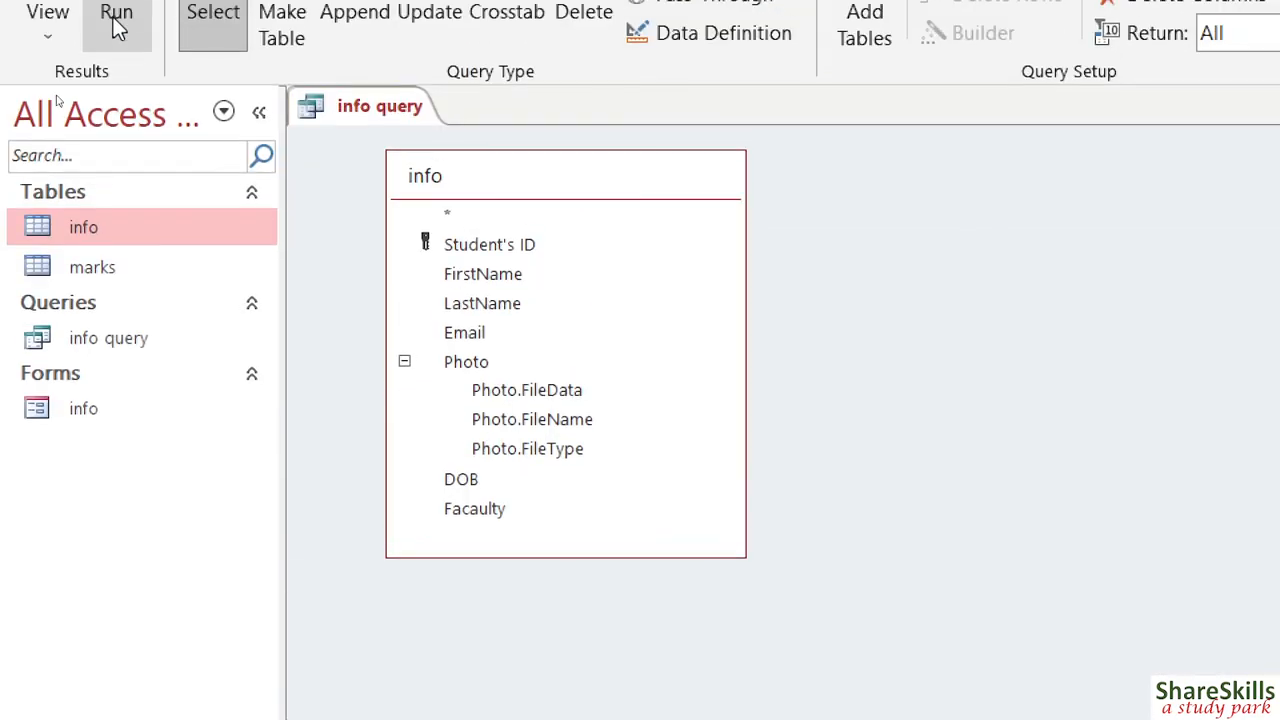
{"action": "left_click", "coordinate": [108, 20]}
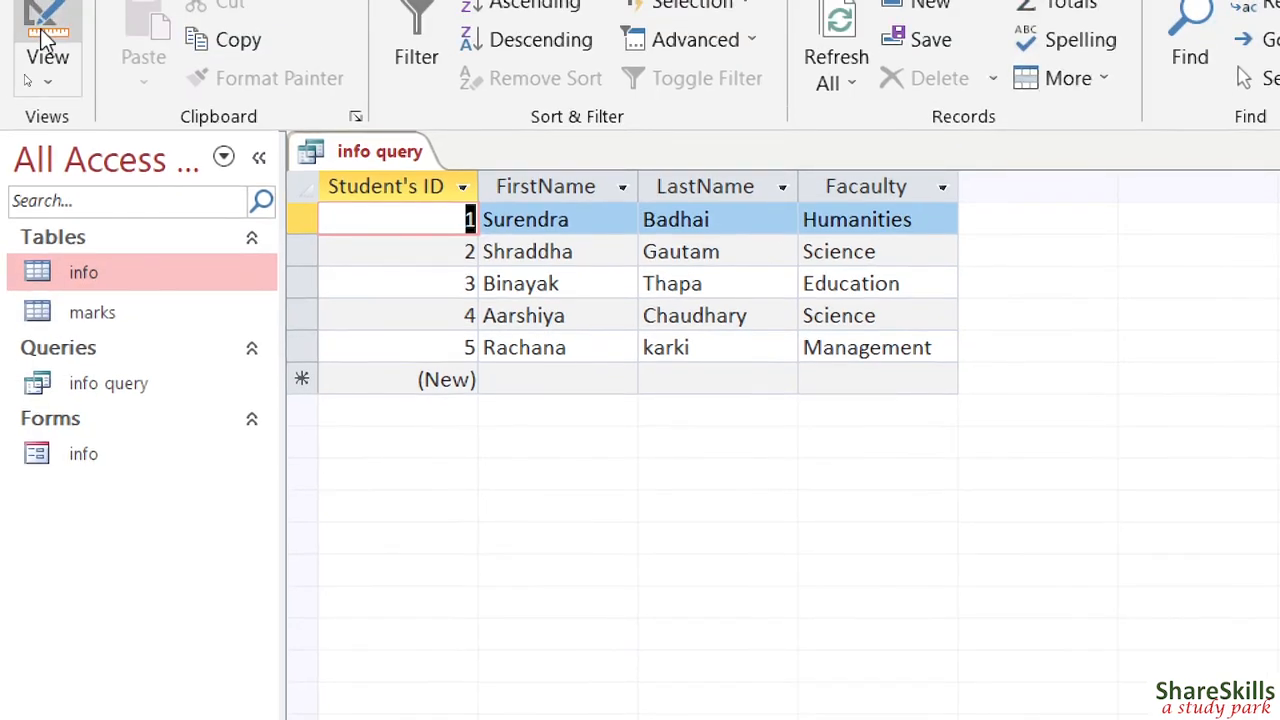
- Return to Design View, sort the FirstName field in ascending order and run the query
{"action": "left_click", "coordinate": [42, 38]}
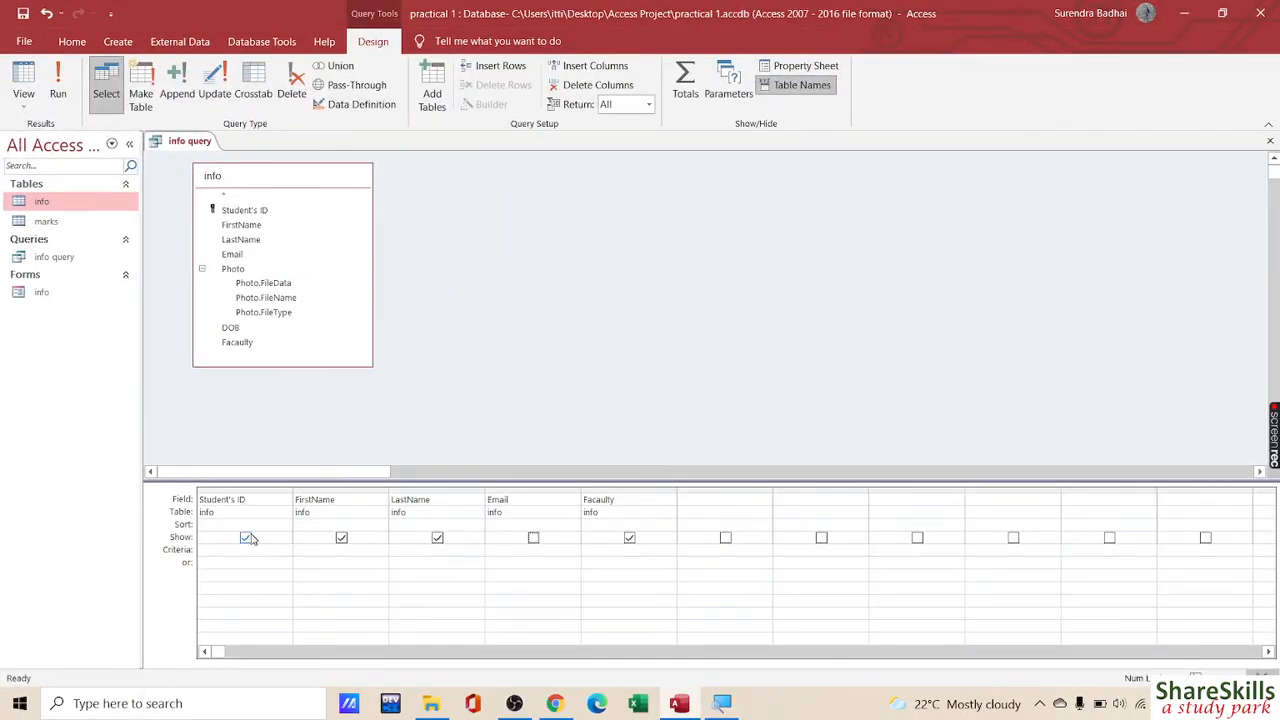
{"action": "left_click", "coordinate": [233, 526]}
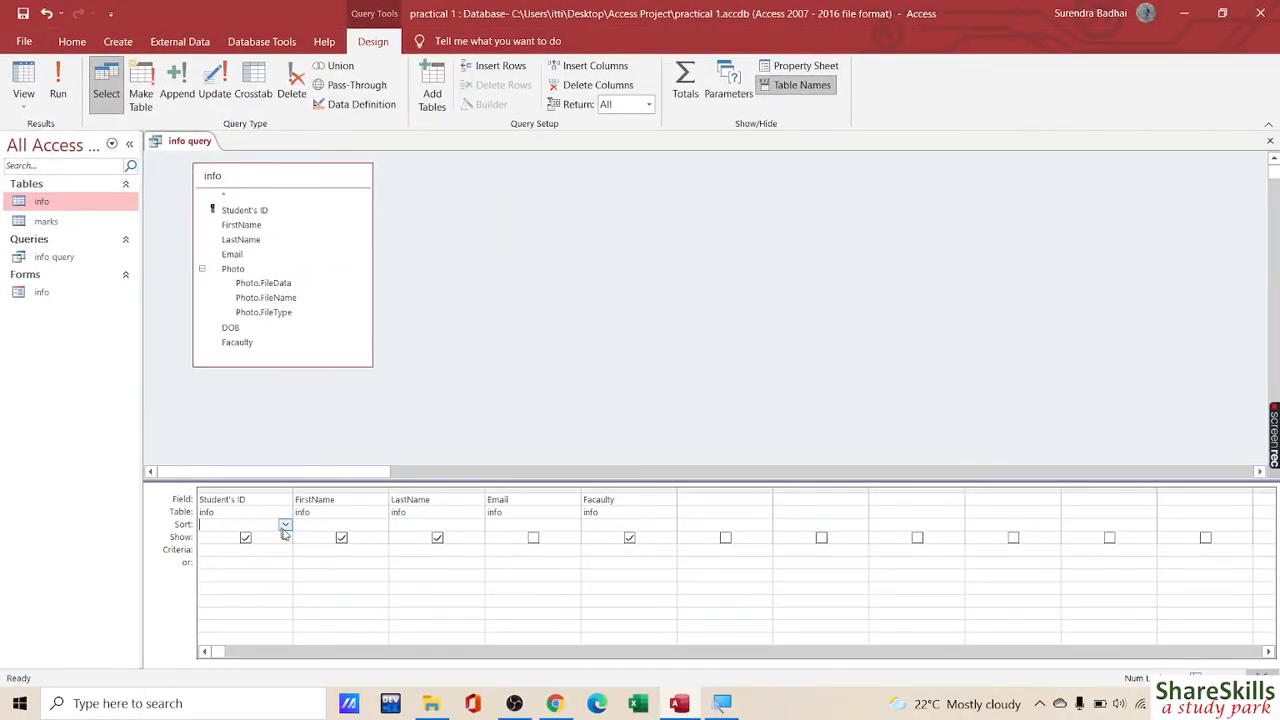
{"action": "left_click", "coordinate": [338, 522]}
{"action": "left_click", "coordinate": [381, 525]}
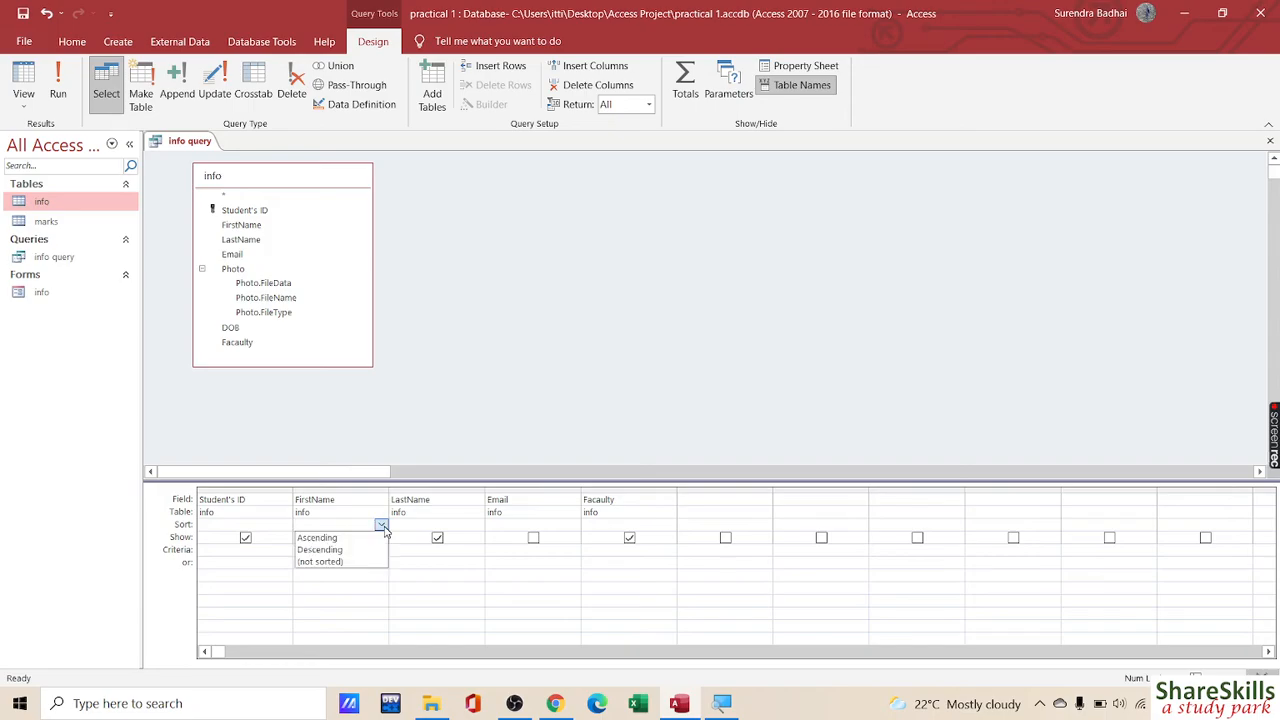
{"action": "left_click", "coordinate": [330, 540]}
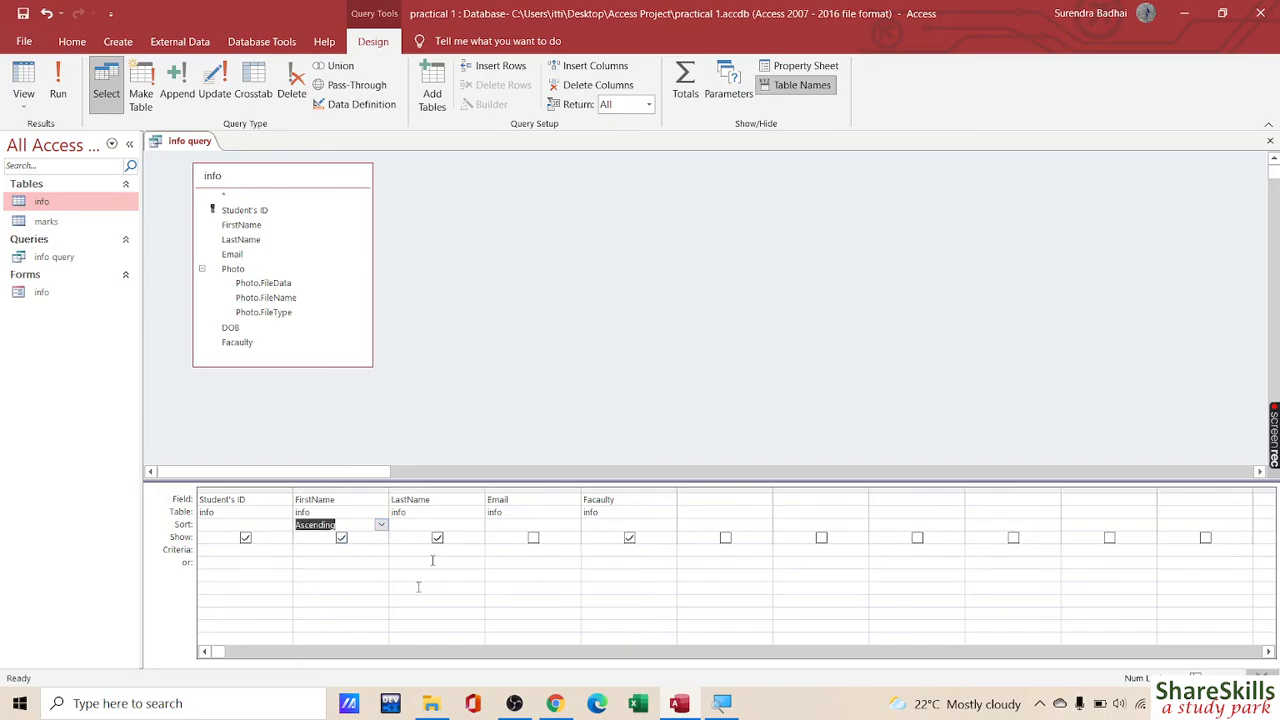
{"action": "left_click", "coordinate": [58, 93]}
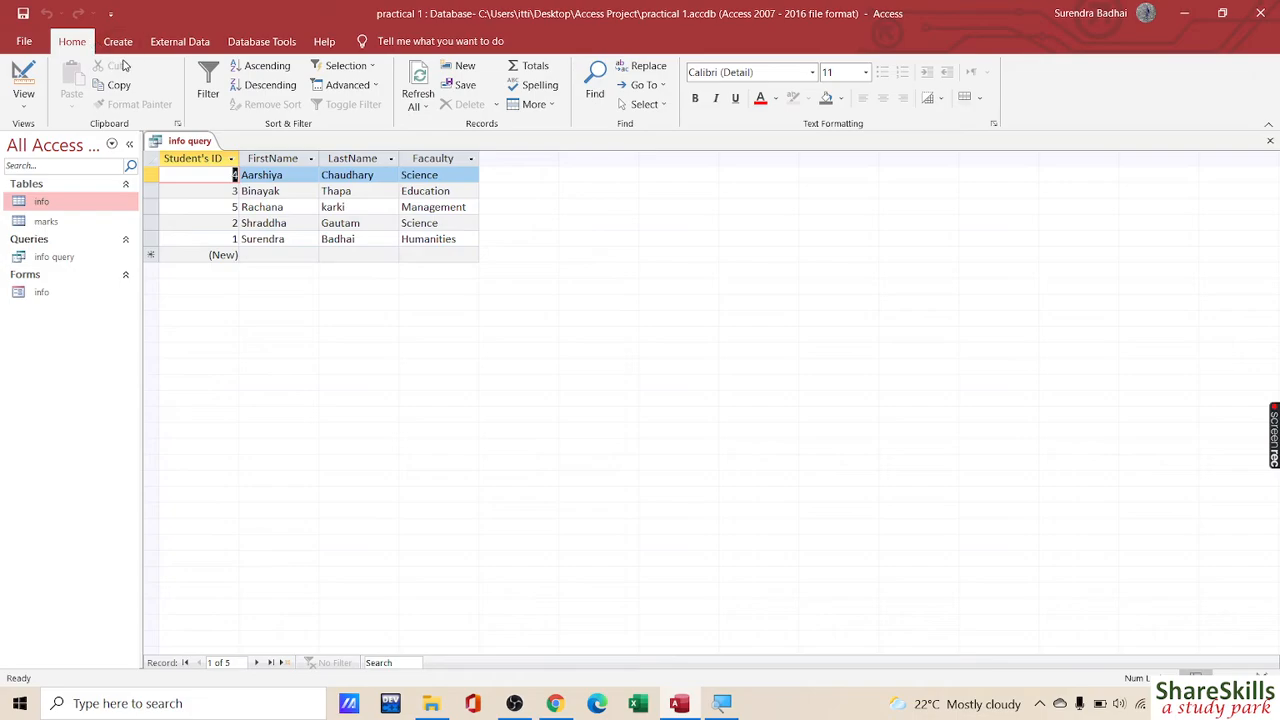
- Show the Email field in the query output again and run the query with the Facaulty criterion "Management"
{"action": "left_click", "coordinate": [24, 78]}
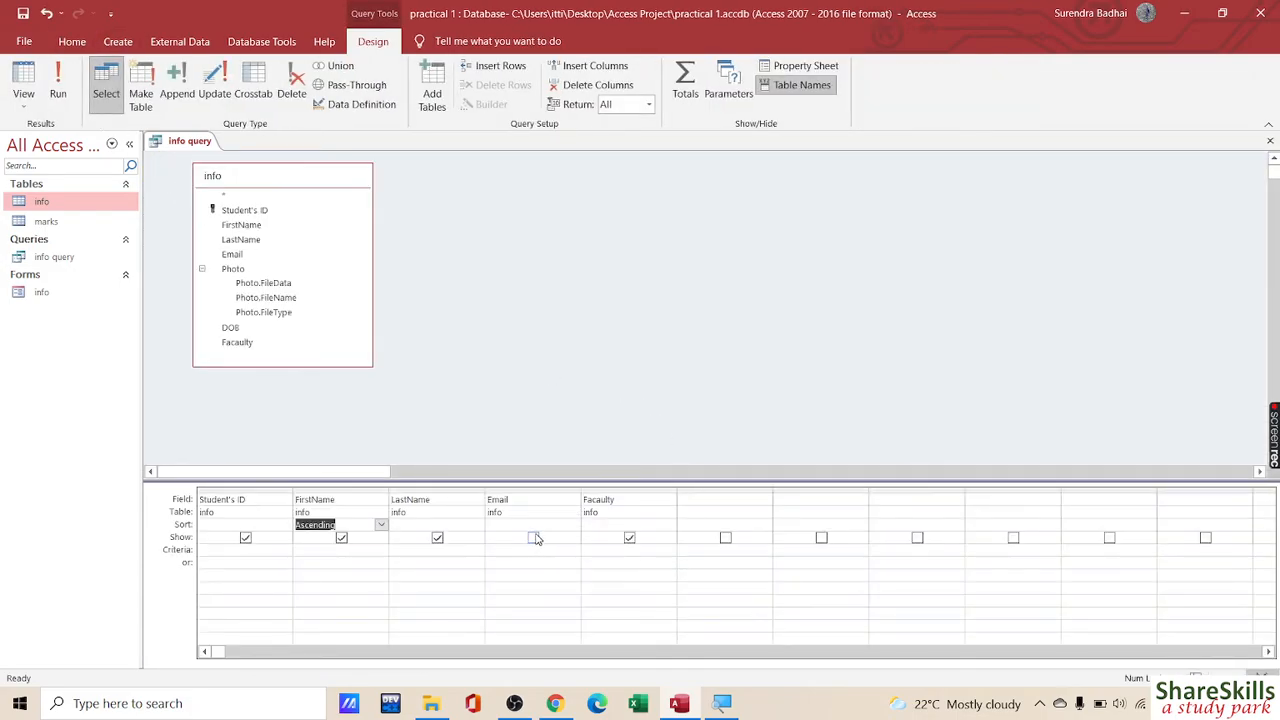
{"action": "left_click", "coordinate": [532, 539]}
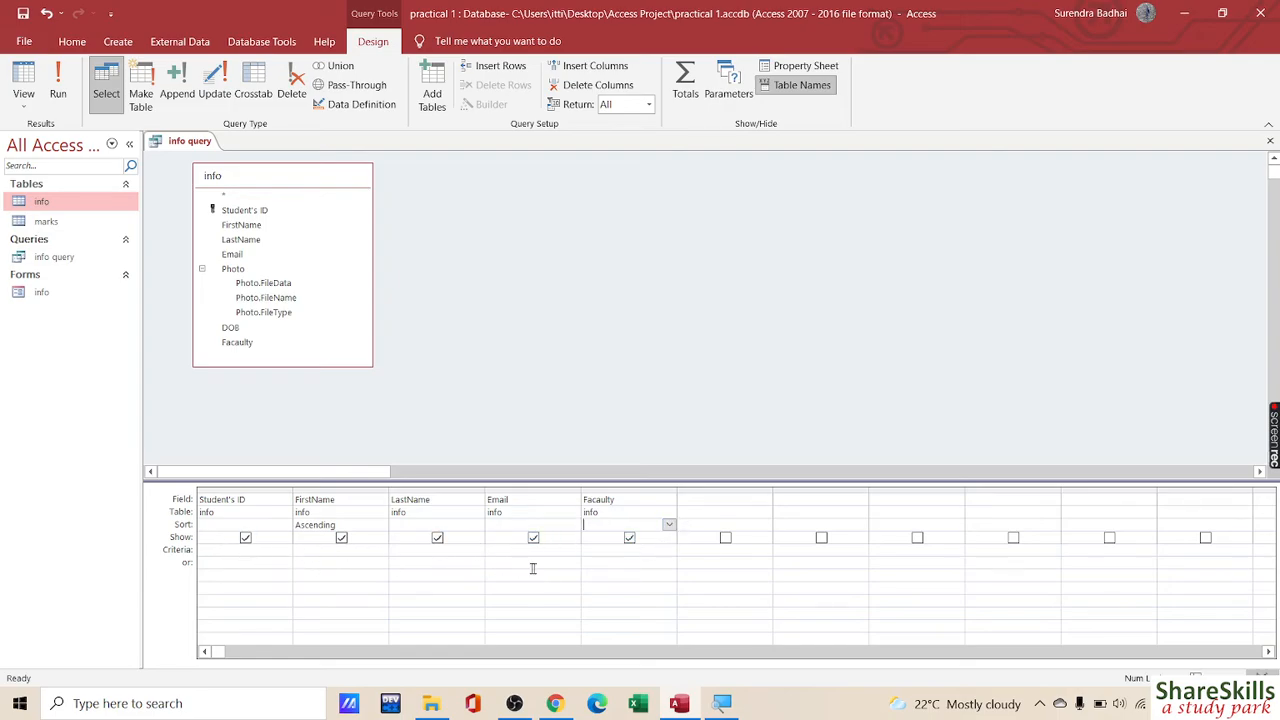
{"action": "left_click", "coordinate": [820, 582]}
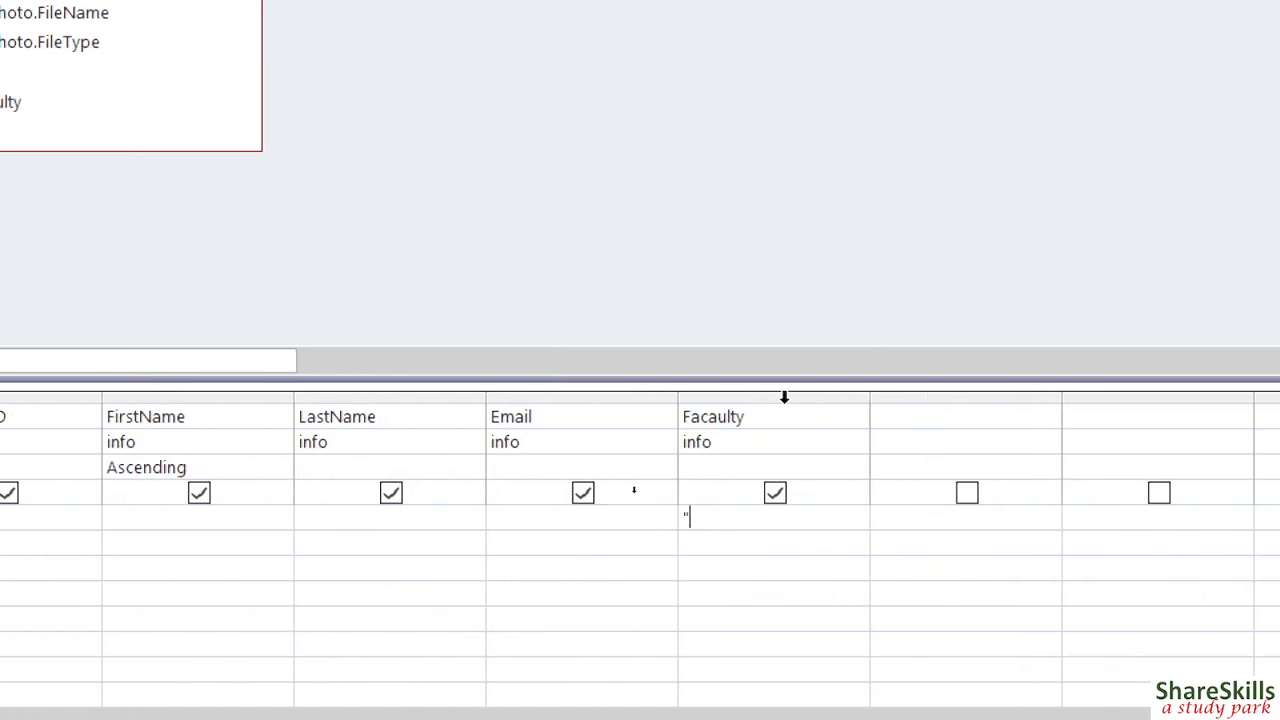
{"action": "type", "text": "Manage"}
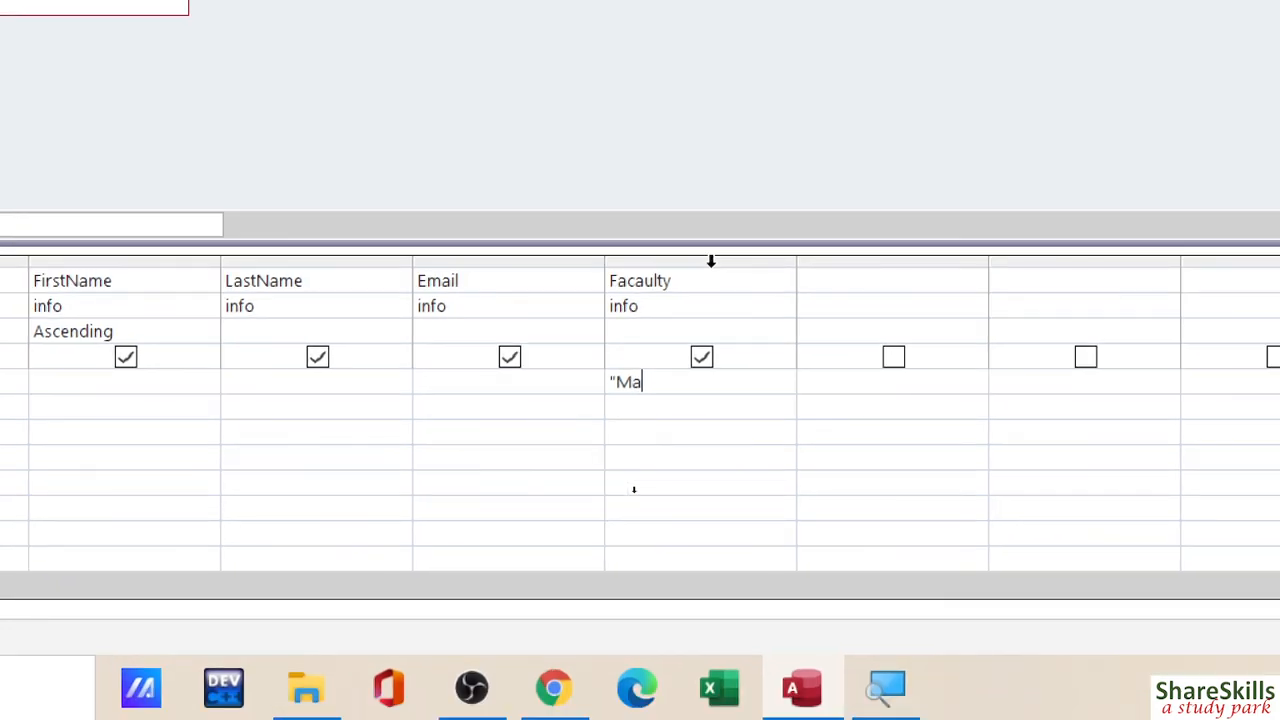
{"action": "type", "text": "ment\""}
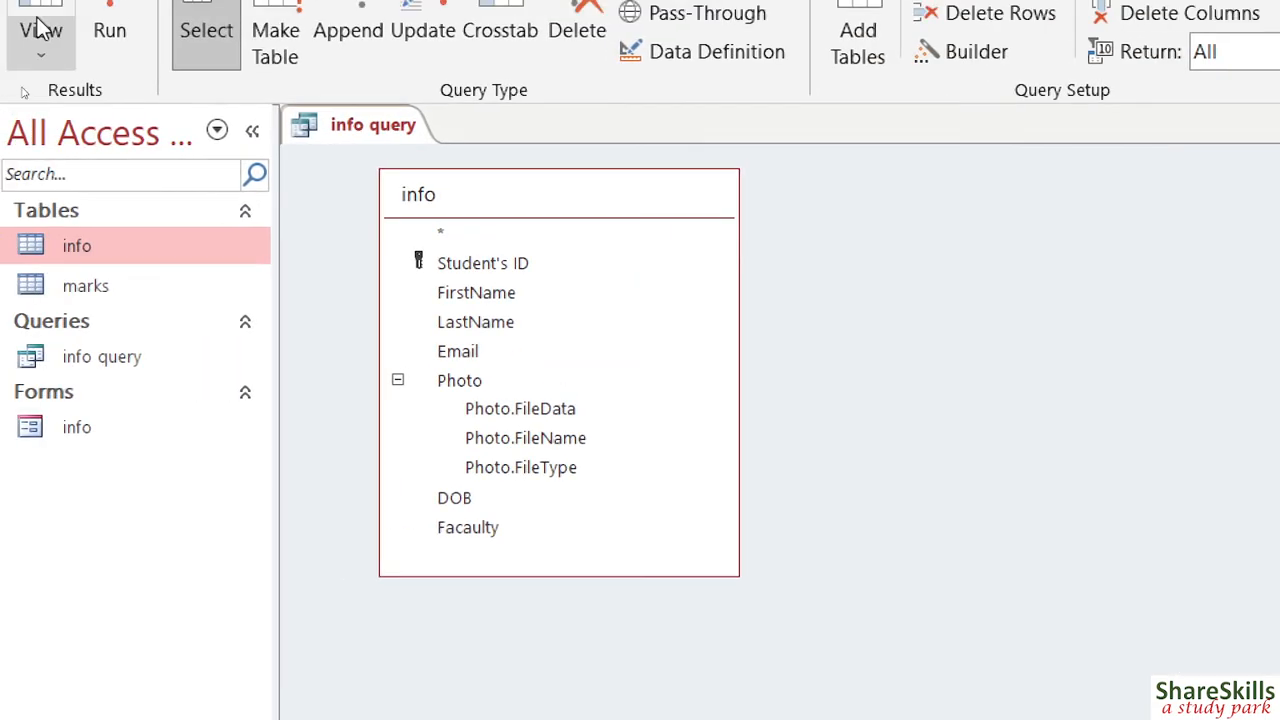
{"action": "left_click", "coordinate": [110, 25]}
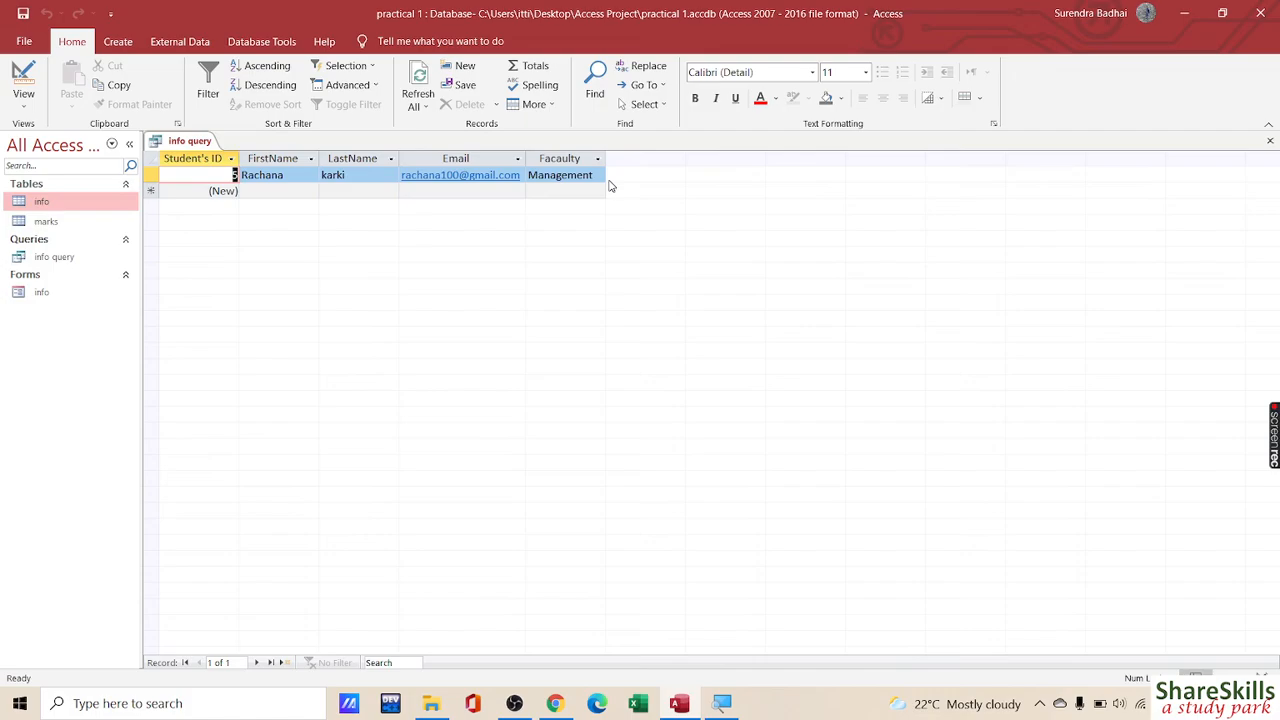
- Change the Facaulty criterion to "Science" in Design View and run the query
{"action": "left_click", "coordinate": [22, 80]}
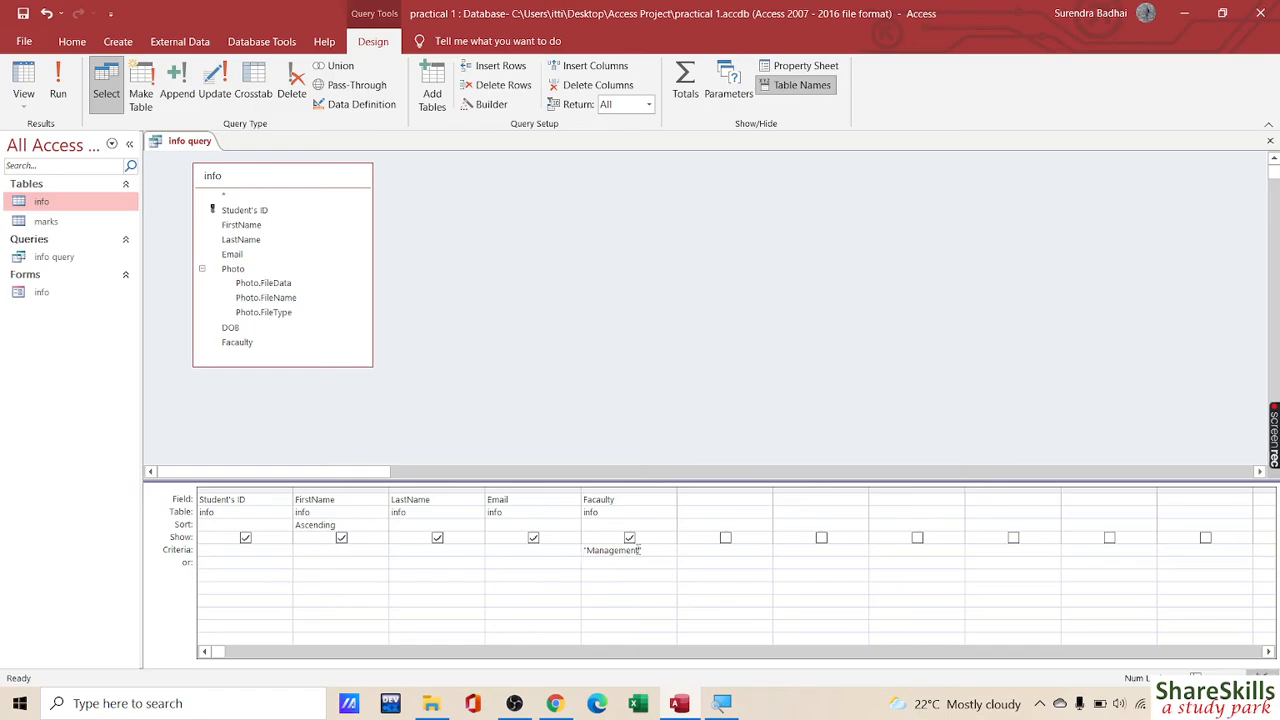
{"action": "left_click_drag", "start_coordinate": [638, 550], "coordinate": [587, 551]}
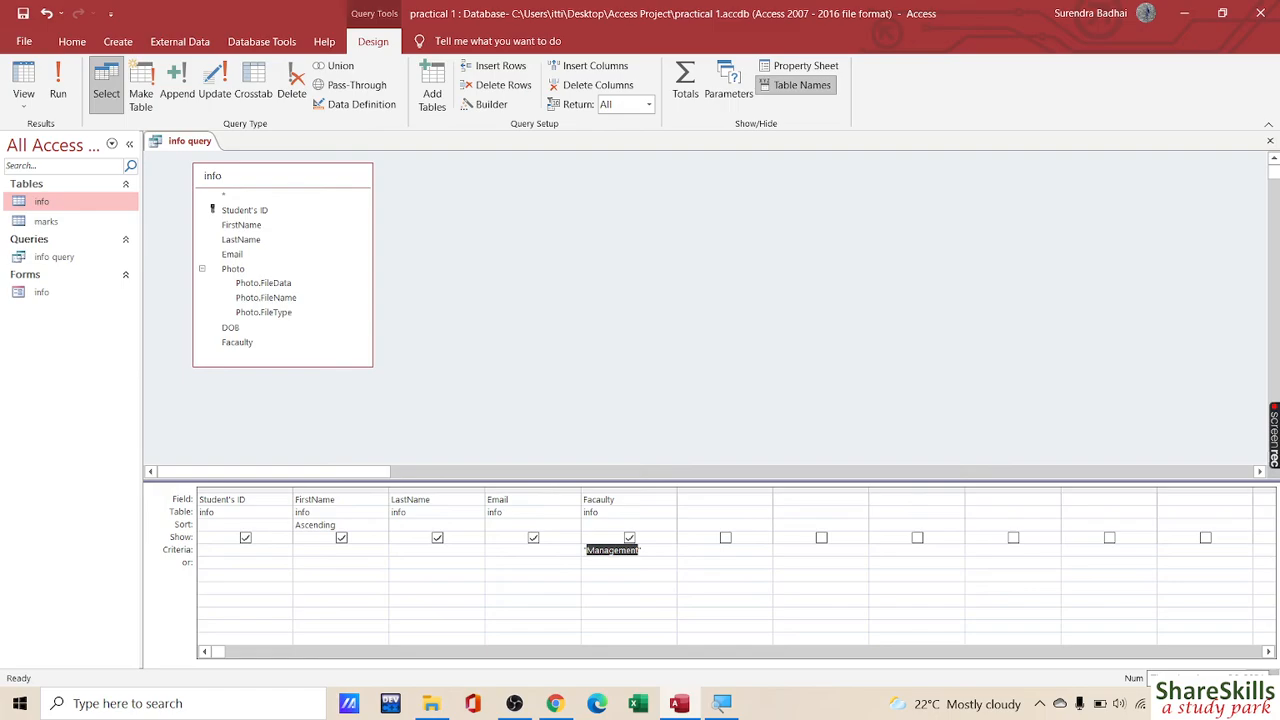
{"action": "type", "text": "science"}
{"action": "left_click", "coordinate": [56, 80]}
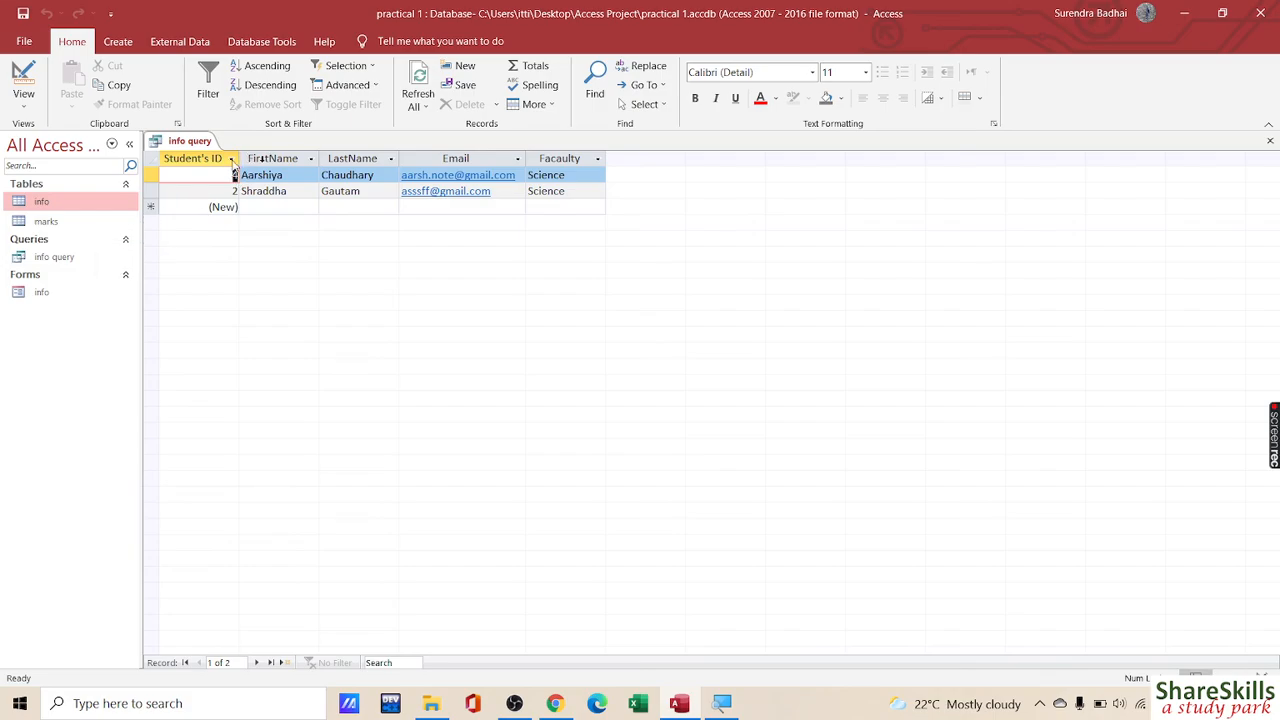
- Switch the query to SQL View and examine its SELECT, FROM, WHERE and ORDER BY clauses
{"action": "left_click", "coordinate": [34, 106]}
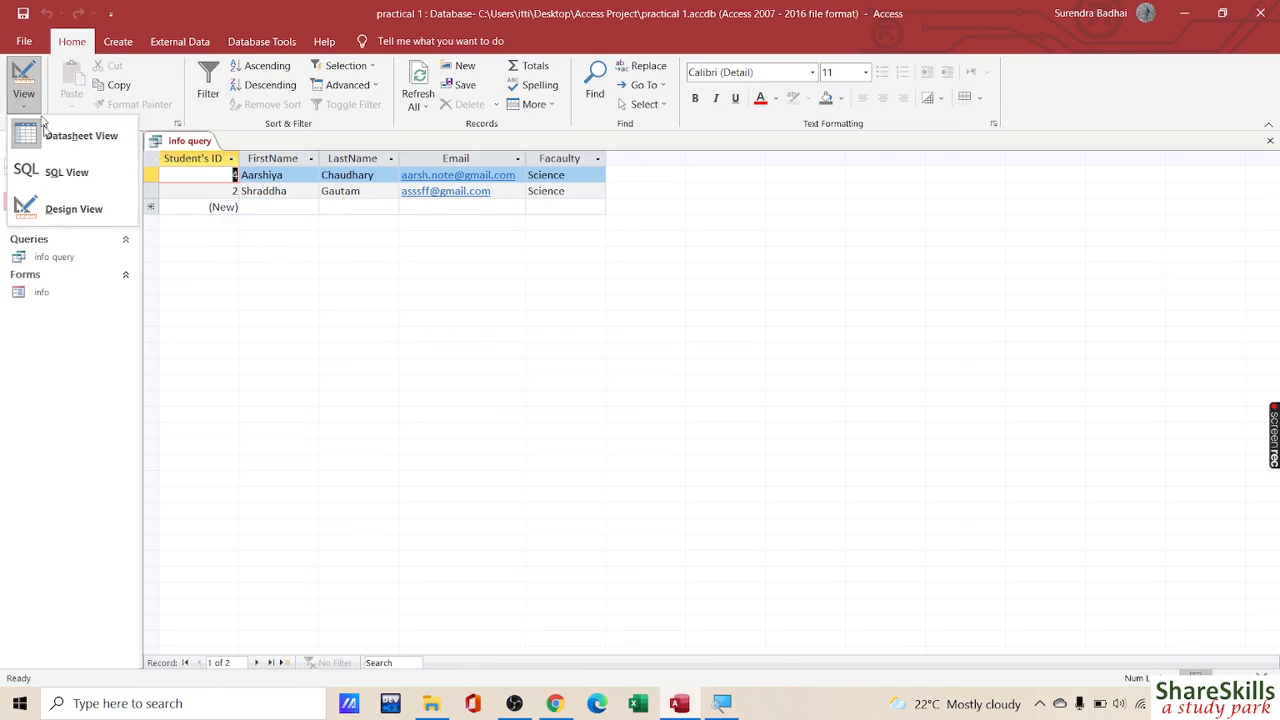
{"action": "left_click", "coordinate": [64, 175]}
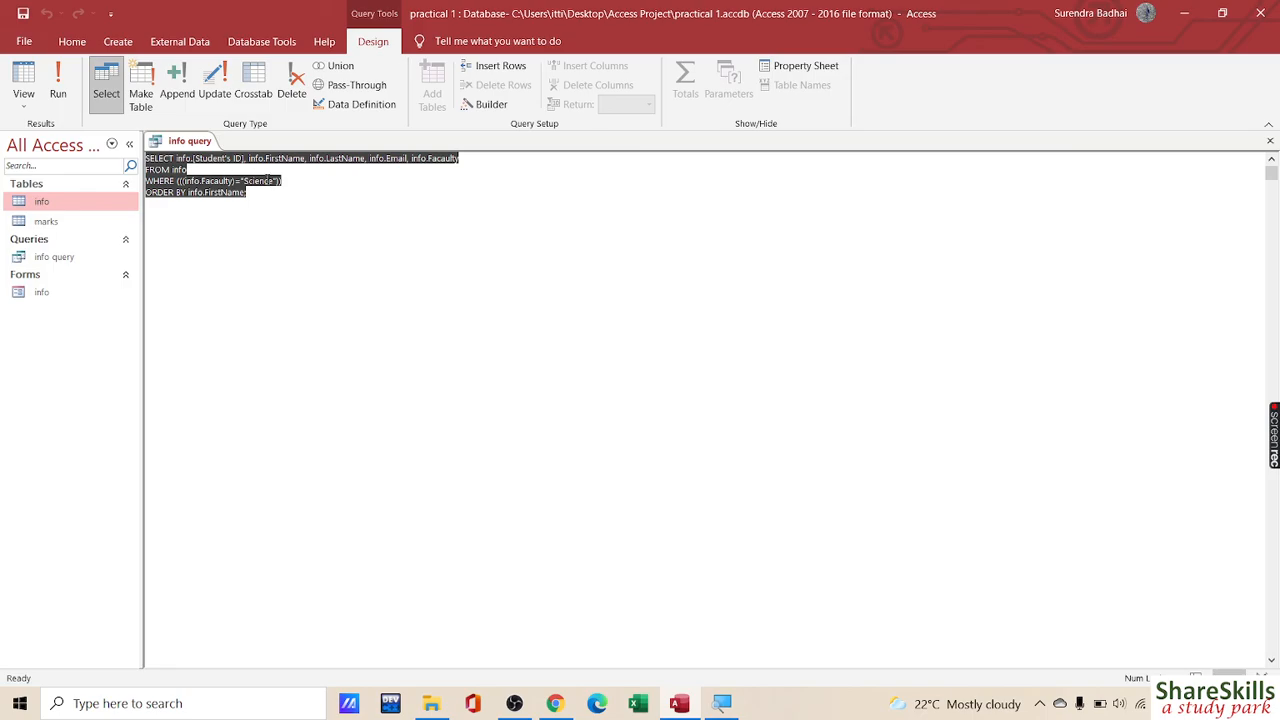
{"action": "left_click", "coordinate": [190, 170]}
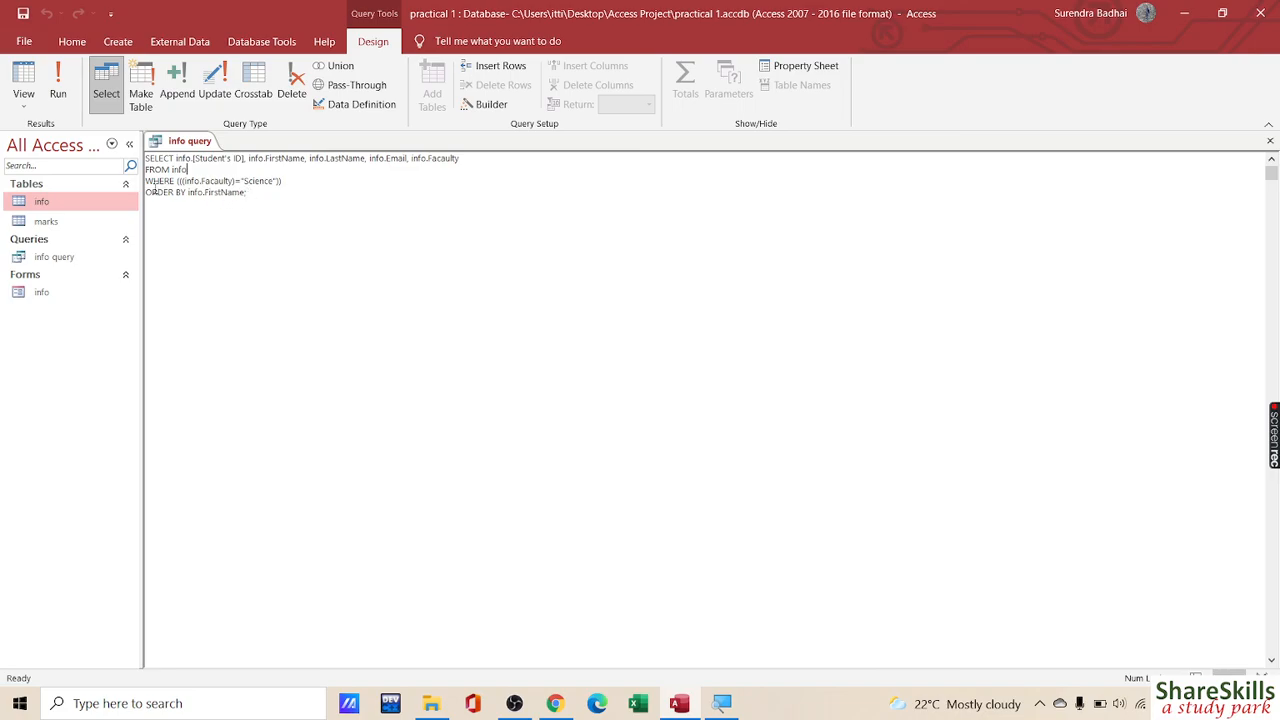
{"action": "left_click_drag", "start_coordinate": [250, 192], "coordinate": [146, 157]}
{"action": "left_click", "coordinate": [309, 216]}
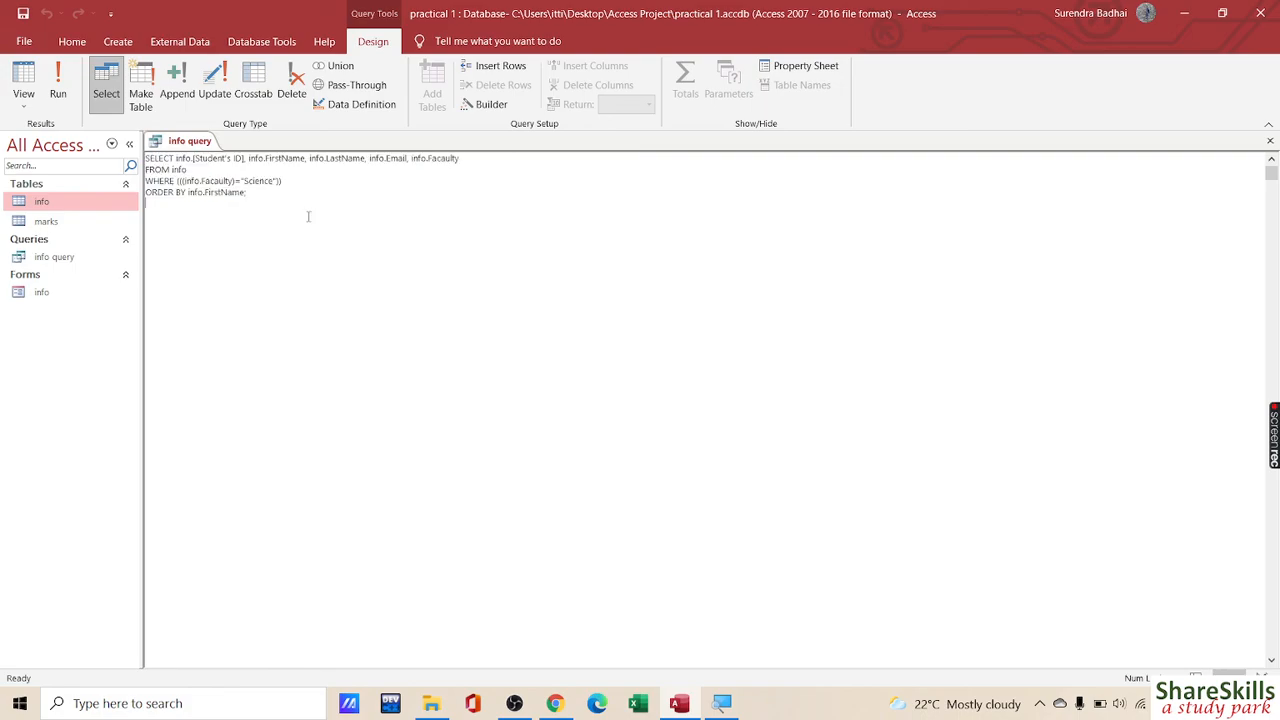